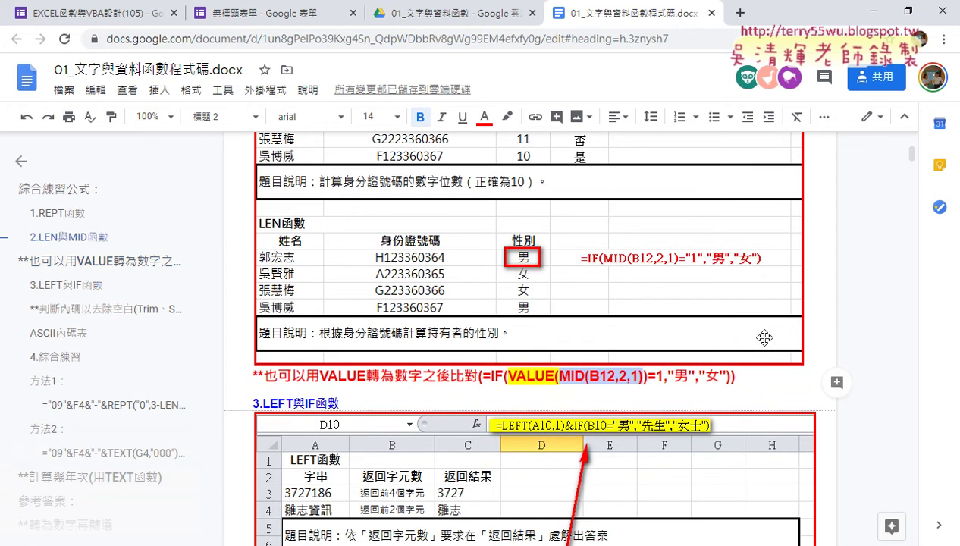
# - Scroll the notes to 4.綜合練習, highlight REPT("0",3-LEN(G4)) in 方法1, then return to Excel
pyautogui.scroll(-5, 764, 338)
pyautogui.scroll(-2, 764, 338)
pyautogui.scroll(-3, 764, 338)
pyautogui.scroll(-5, 762, 338)
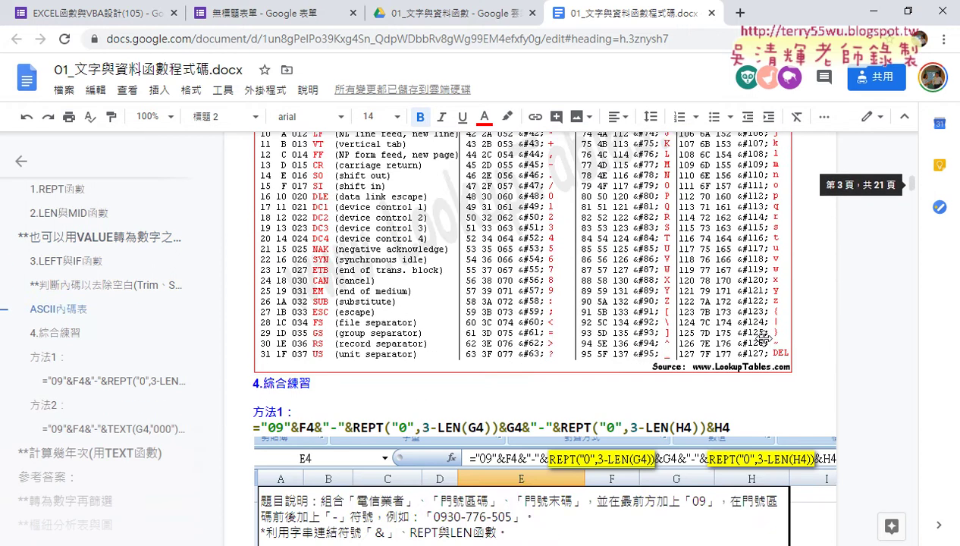
pyautogui.scroll(-1, 762, 338)
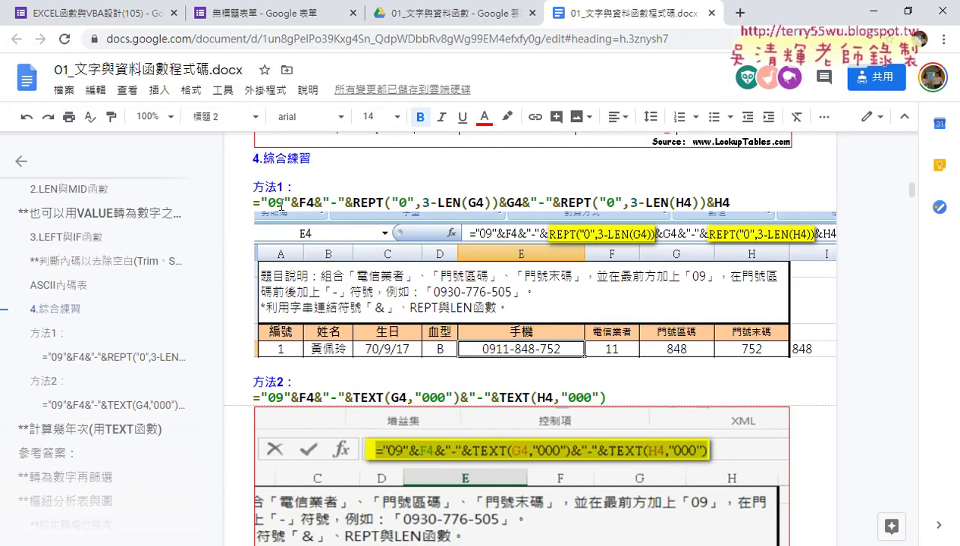
pyautogui.moveTo(356, 203); pyautogui.dragTo(498, 202)
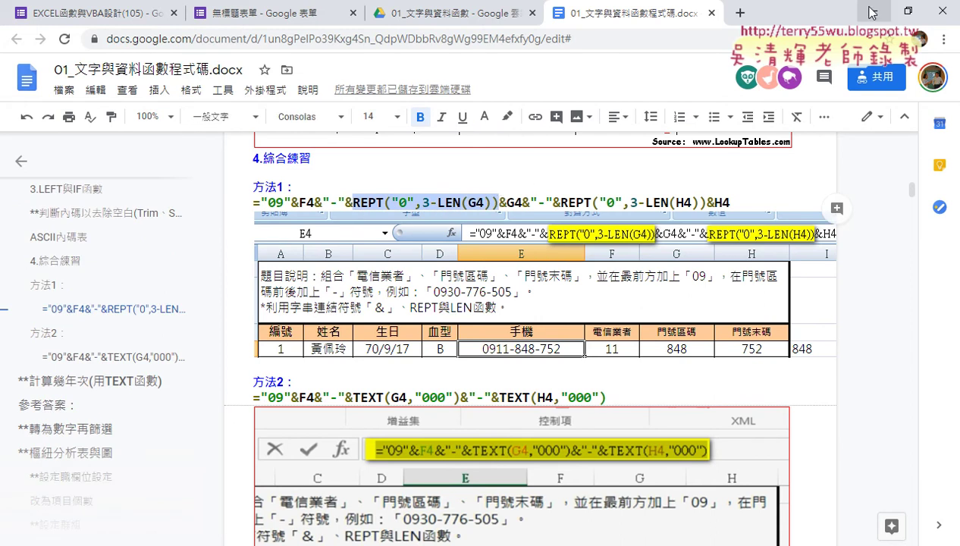
pyautogui.hotkey('alt', 'Tab')
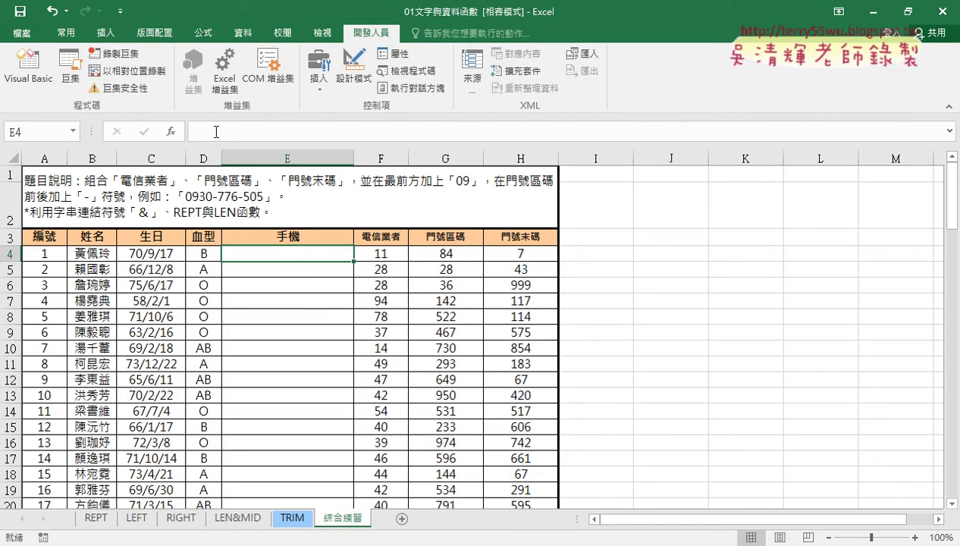
# - Enter the formula ="09"&F4 in cell E4 so it shows 0911
pyautogui.click(216, 132)
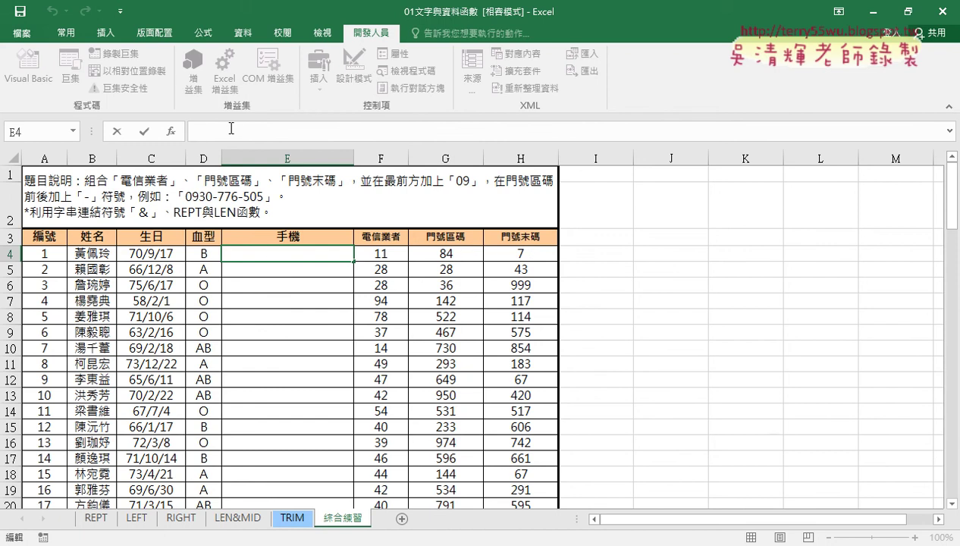
pyautogui.write('=')
pyautogui.write('"')
pyautogui.write('09')
pyautogui.write('"')
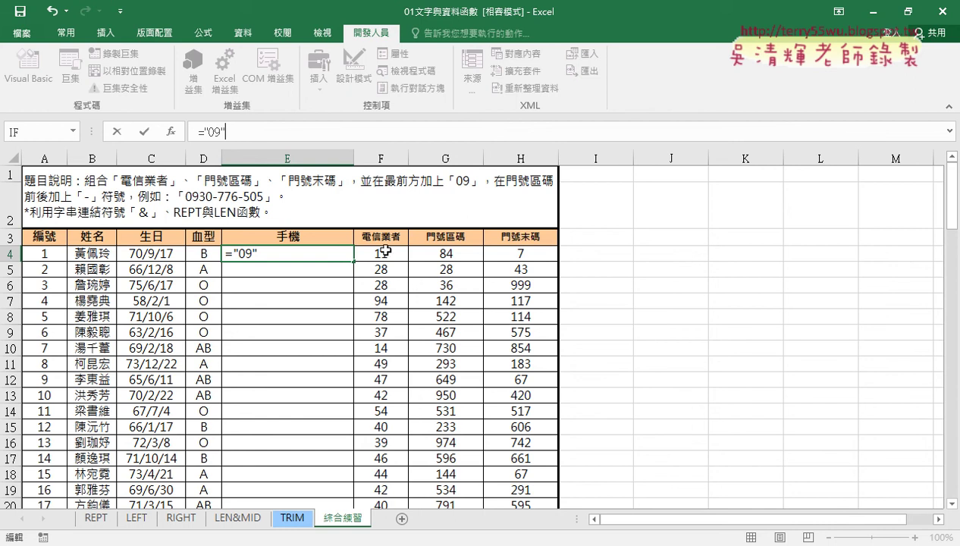
pyautogui.write('&')
pyautogui.click(386, 254)
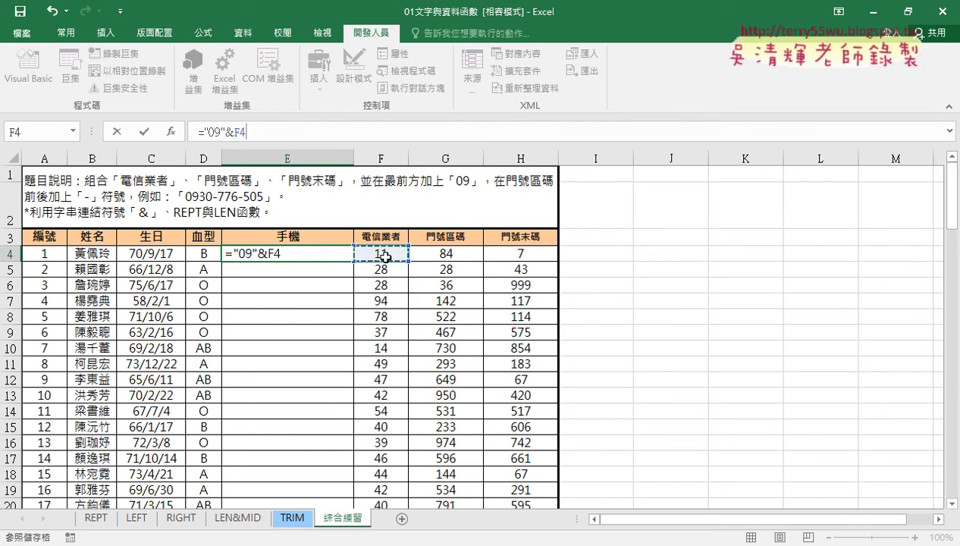
pyautogui.click(145, 134)
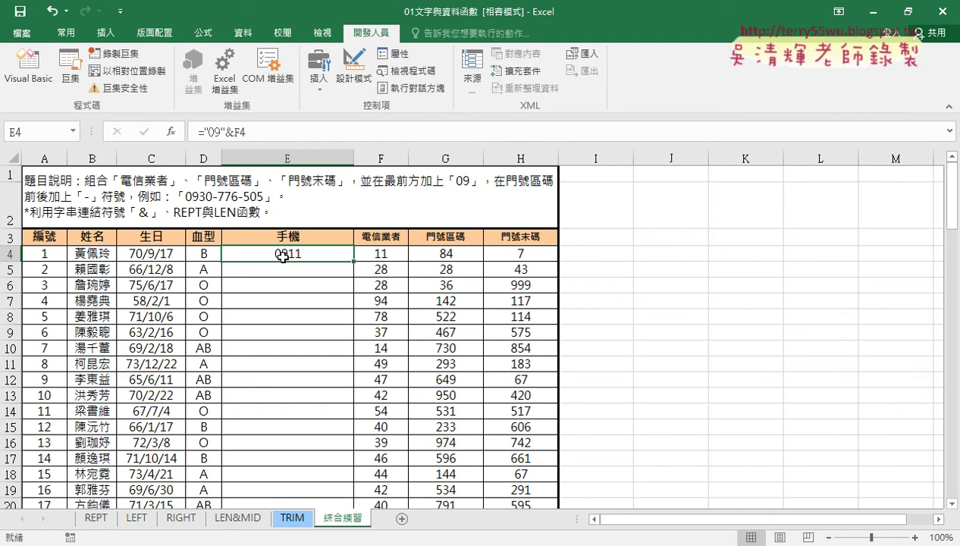
pyautogui.click(292, 132)
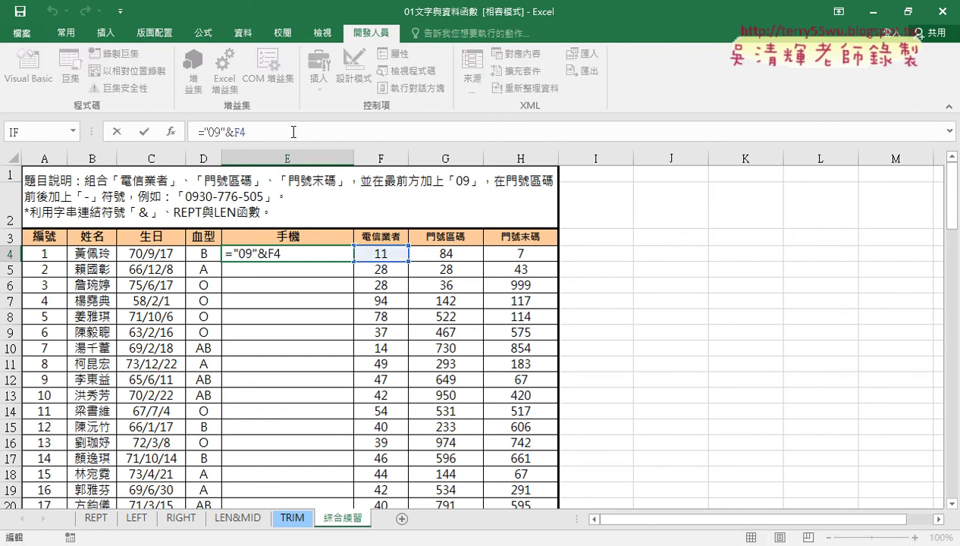
# - Append &"-" to E4's formula so it becomes ="09"&F4&"-" showing 0911-
pyautogui.write('&"')
pyautogui.write('-"')
pyautogui.click(144, 132)
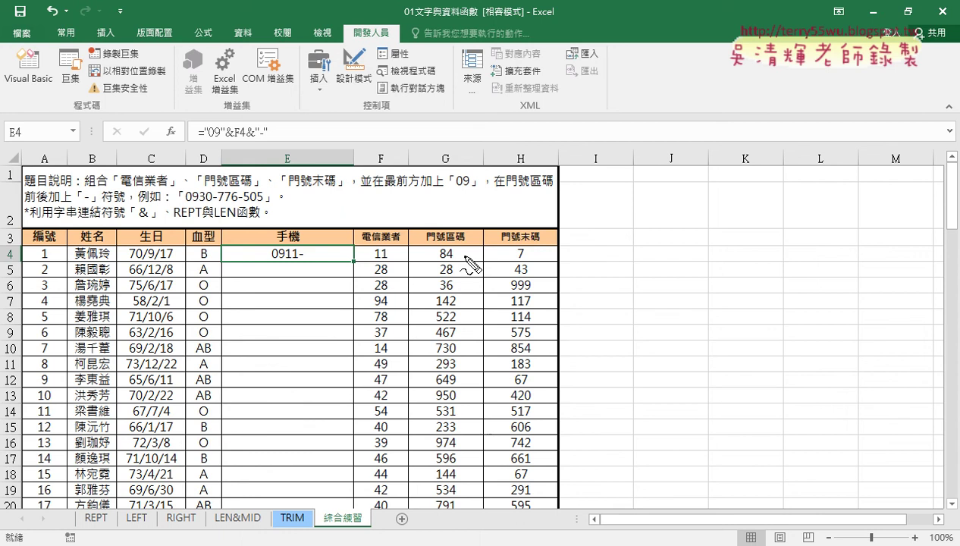
pyautogui.moveTo(437, 240)
pyautogui.mouseDown()
pyautogui.moveTo(438, 265)
pyautogui.moveTo(407, 227)
pyautogui.moveTo(506, 241)
pyautogui.moveTo(462, 268)
pyautogui.mouseUp()
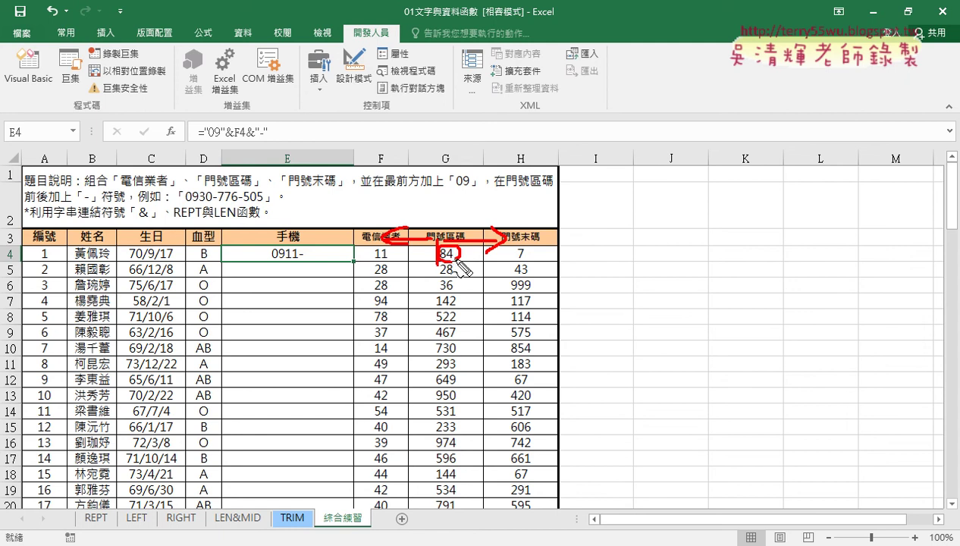
pyautogui.press('Escape')
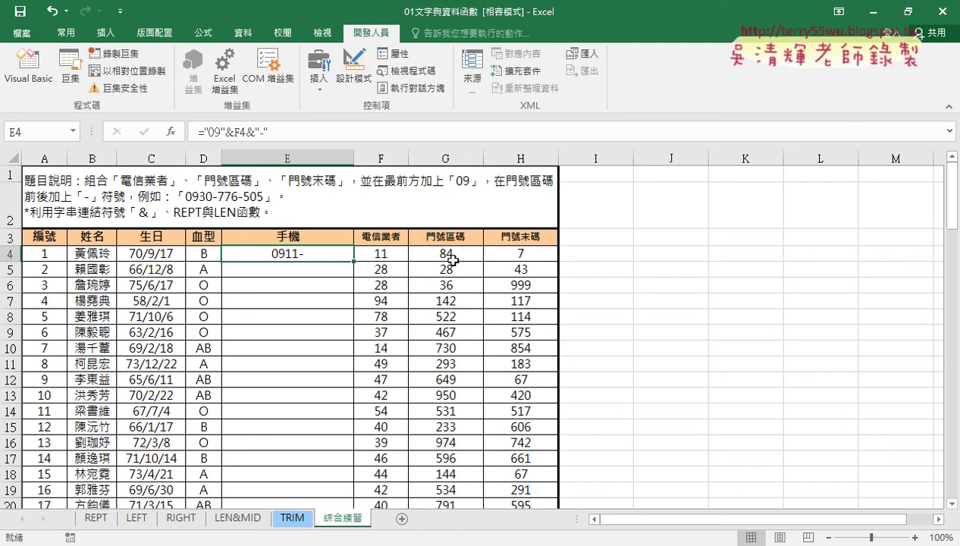
pyautogui.click(345, 134)
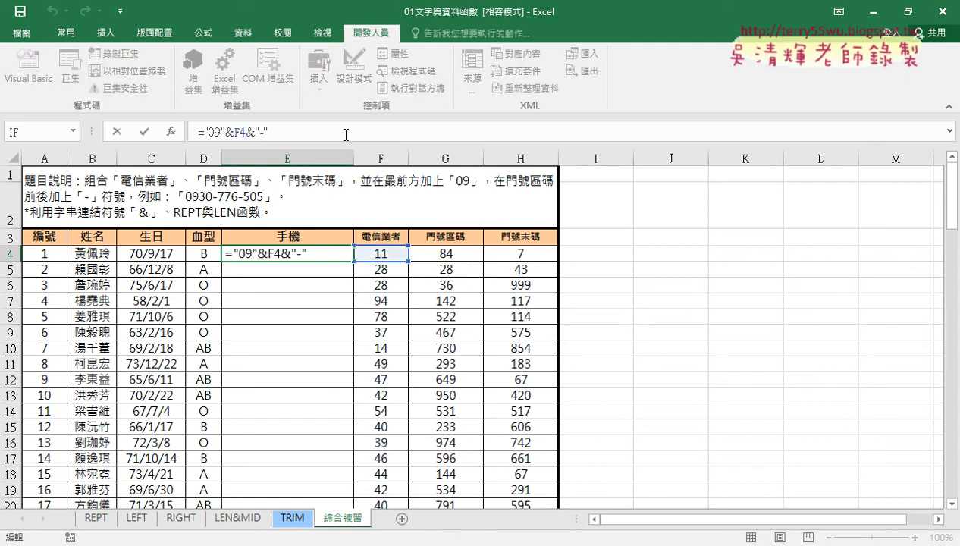
# - Append &REPT("0",3-LEN(G4)) to E4's formula so it displays 0911-0
pyautogui.write('&')
pyautogui.write('r')
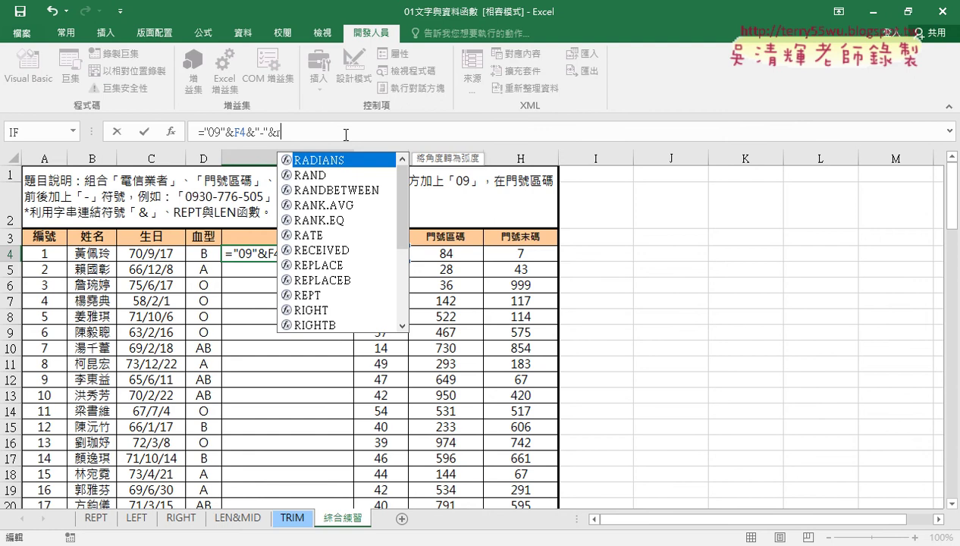
pyautogui.write('e')
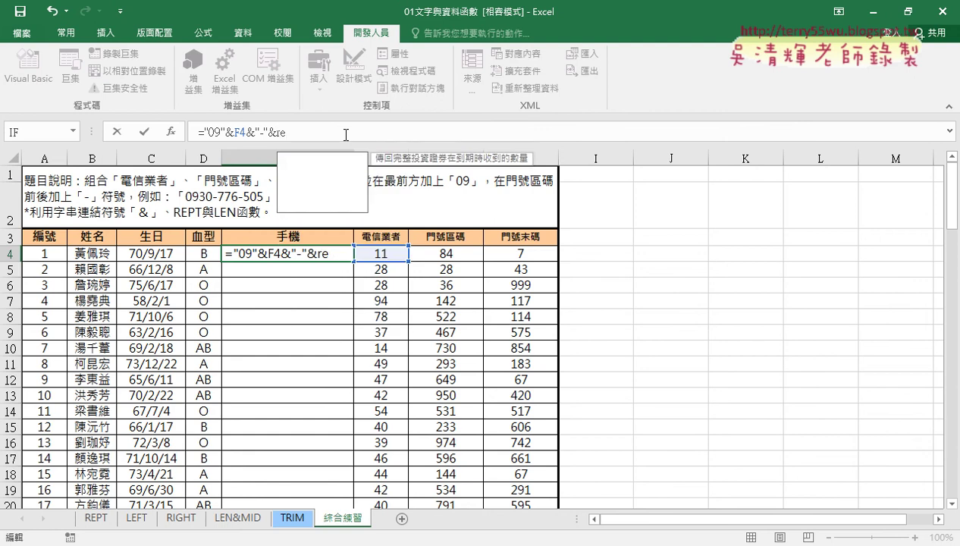
pyautogui.write('pt(')
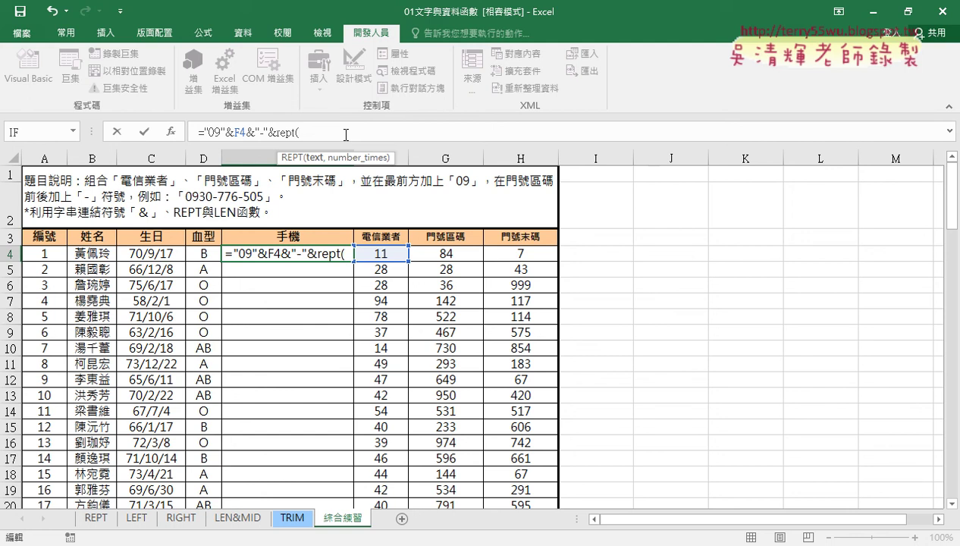
pyautogui.write('"0')
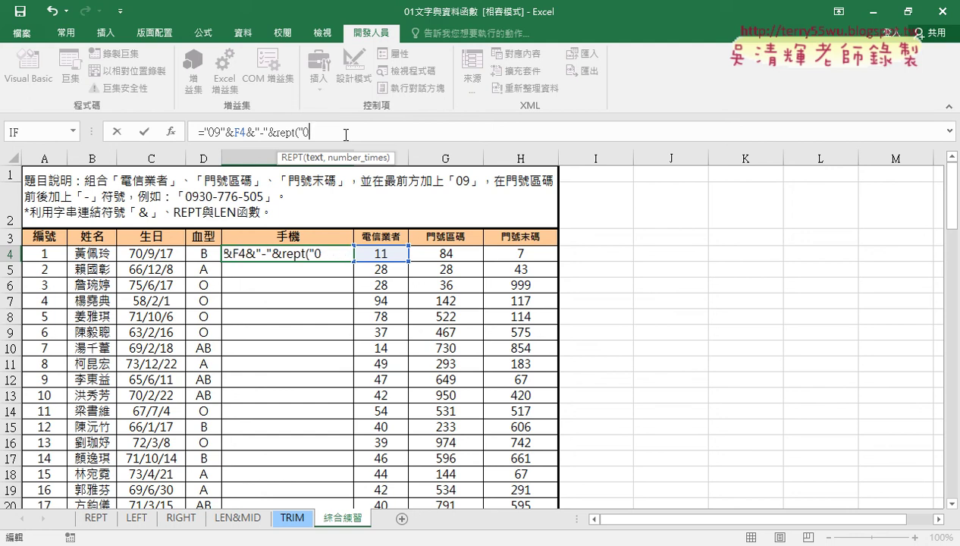
pyautogui.write('"')
pyautogui.write(',')
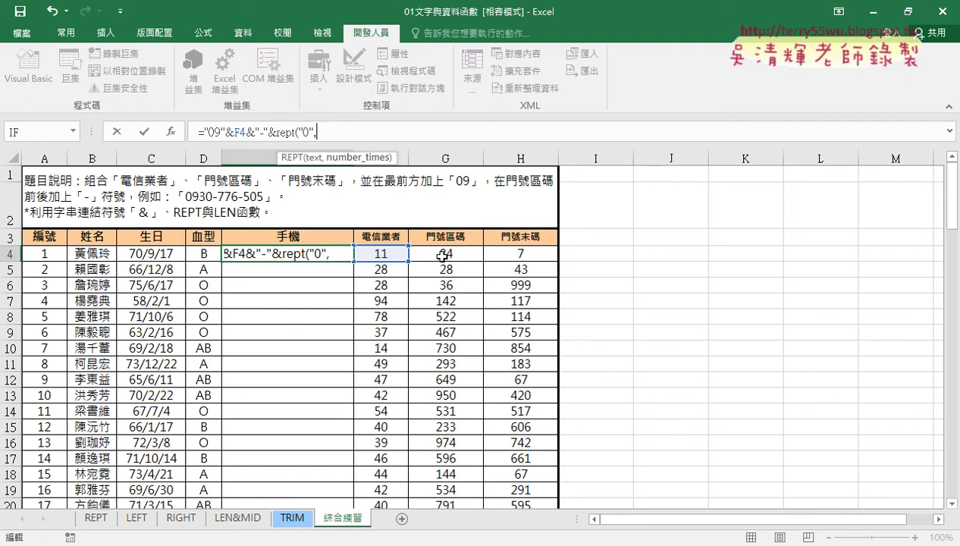
pyautogui.write('3-')
pyautogui.write('le')
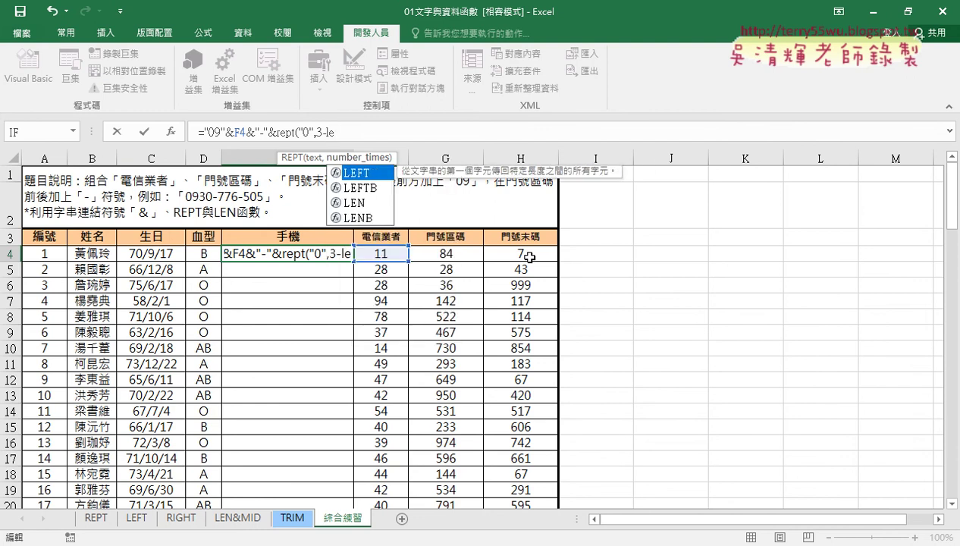
pyautogui.write('n(')
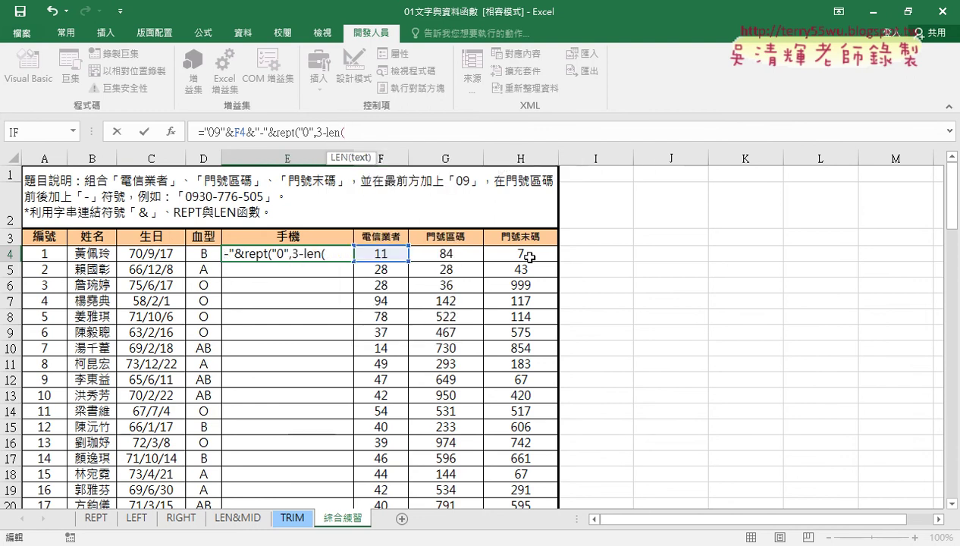
pyautogui.click(450, 255)
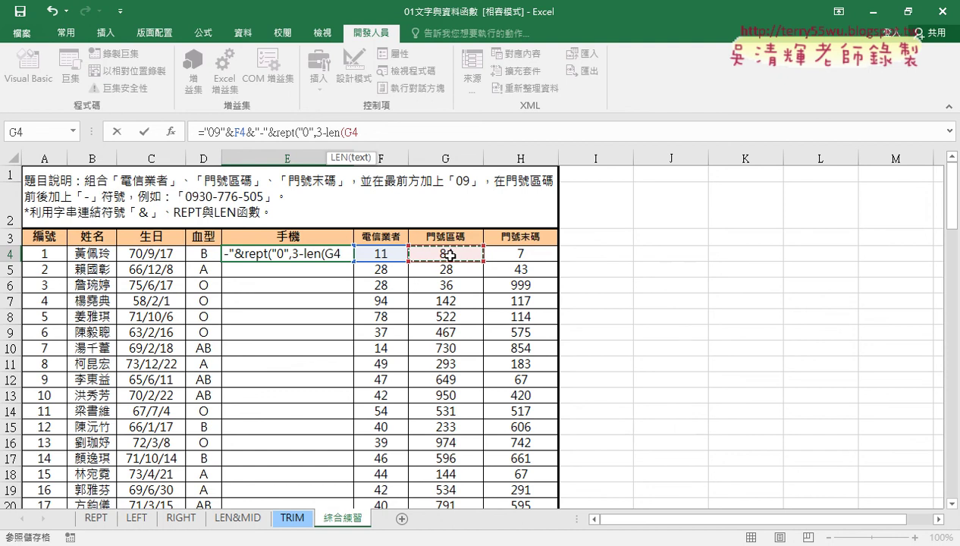
pyautogui.write(')')
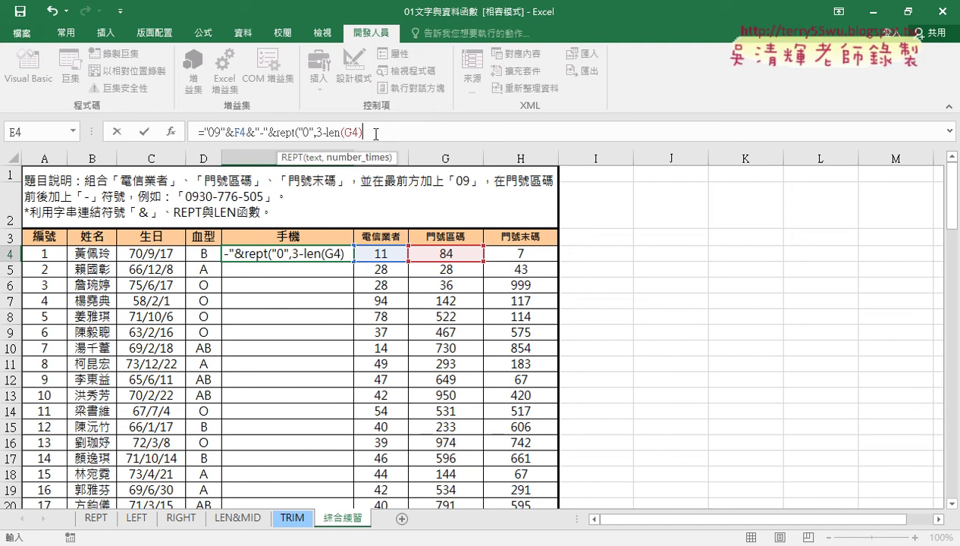
pyautogui.write(')')
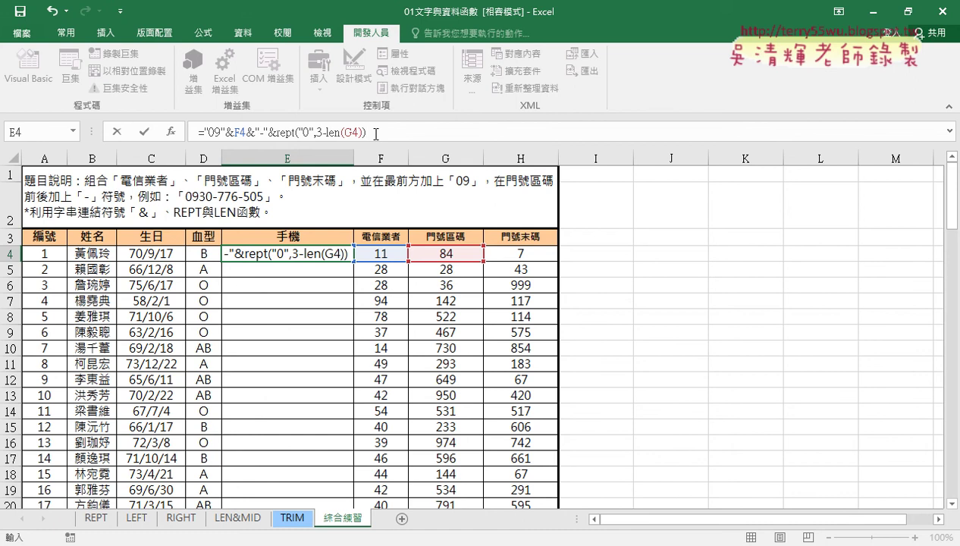
pyautogui.click(144, 132)
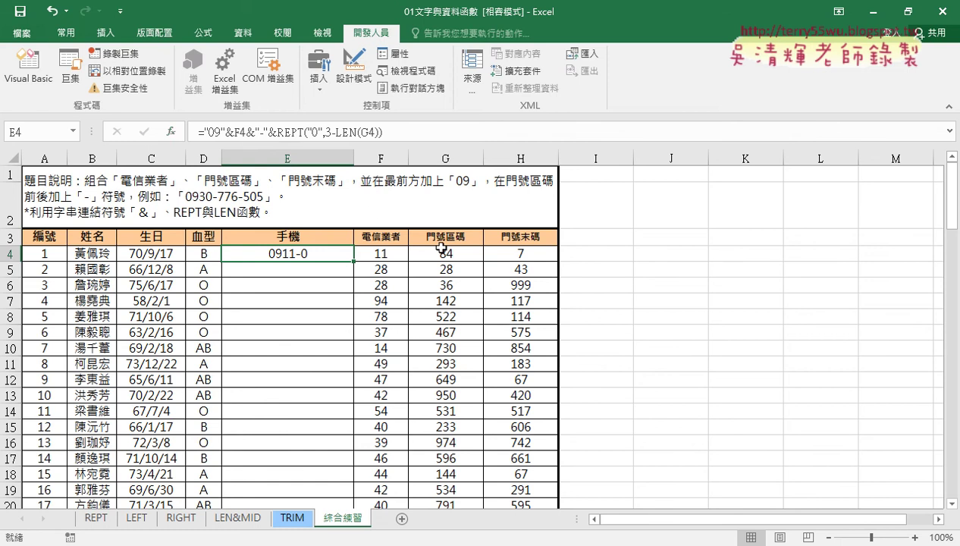
# - Add &G4 to the end of E4's formula so it shows 0911-084
pyautogui.click(418, 132)
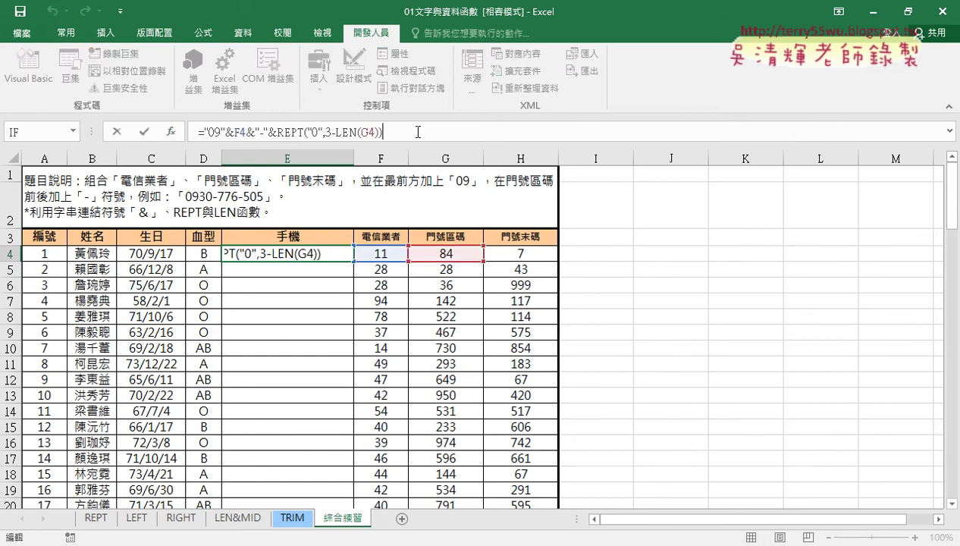
pyautogui.write('&')
pyautogui.click(443, 252)
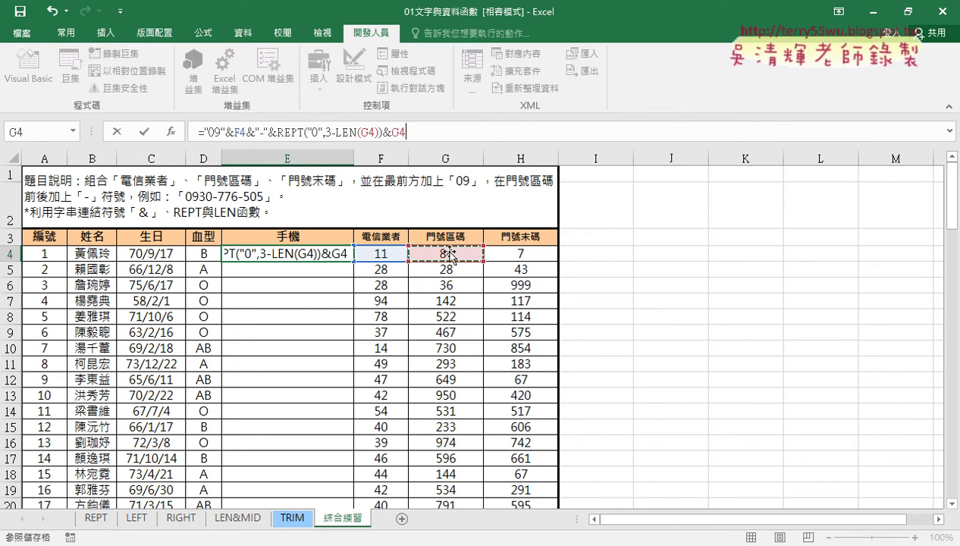
pyautogui.click(147, 132)
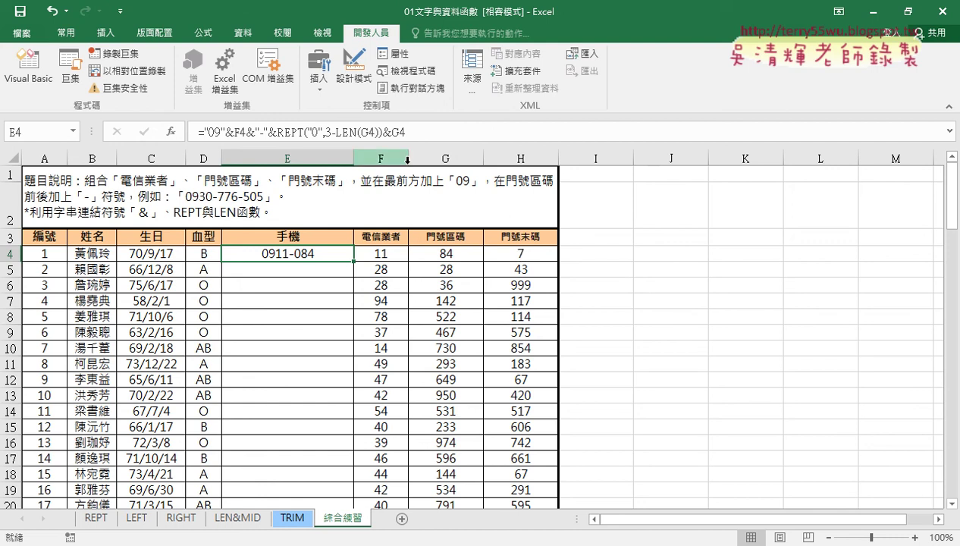
pyautogui.moveTo(245, 132); pyautogui.dragTo(427, 129)
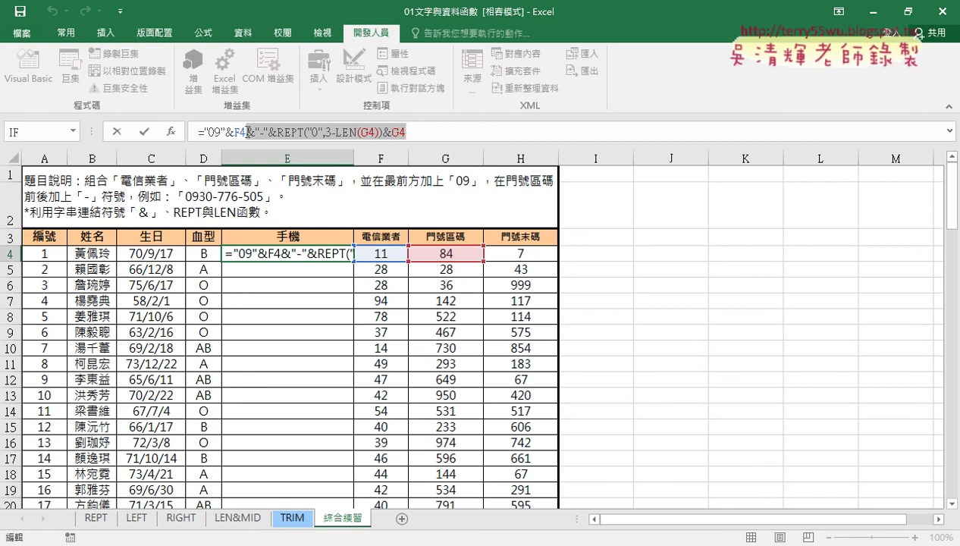
# - Copy &"-"&REPT("0",3-LEN(G4))&G4 and paste it at the end of E4's formula
pyautogui.moveTo(246, 131); pyautogui.dragTo(253, 132)
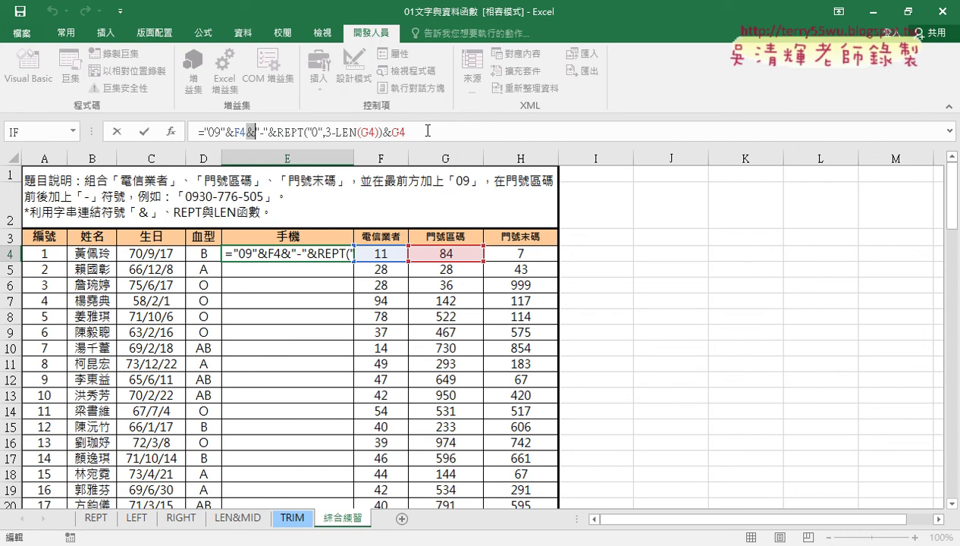
pyautogui.click(255, 131)
pyautogui.moveTo(257, 132); pyautogui.dragTo(264, 132)
pyautogui.moveTo(256, 132); pyautogui.dragTo(415, 132)
pyautogui.rightClick(365, 135)
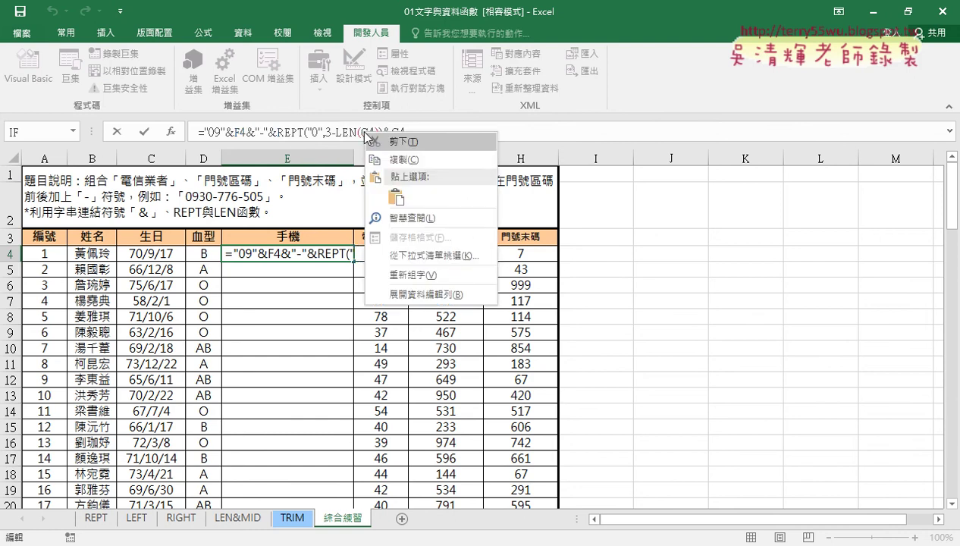
pyautogui.click(388, 159)
pyautogui.click(421, 133)
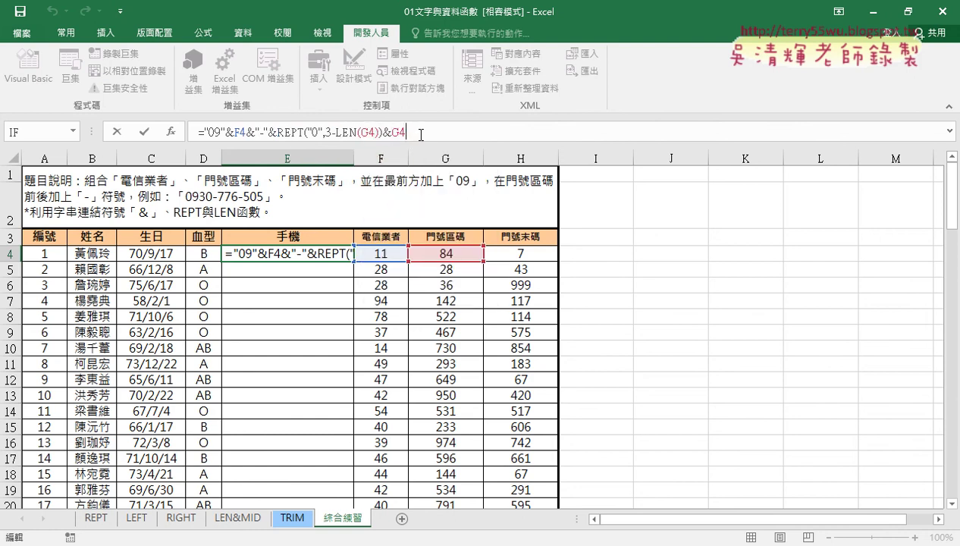
pyautogui.rightClick(418, 133)
pyautogui.click(447, 174)
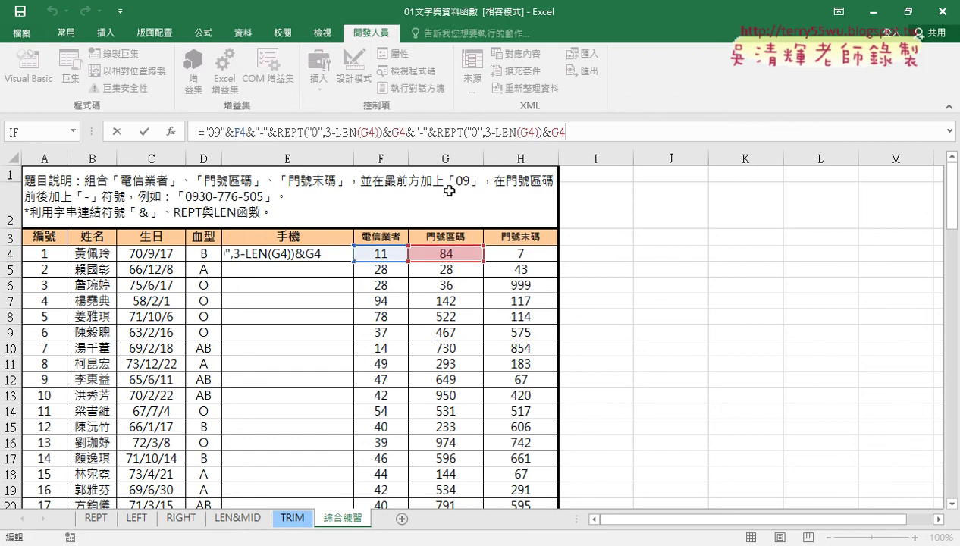
pyautogui.moveTo(519, 134); pyautogui.dragTo(533, 134)
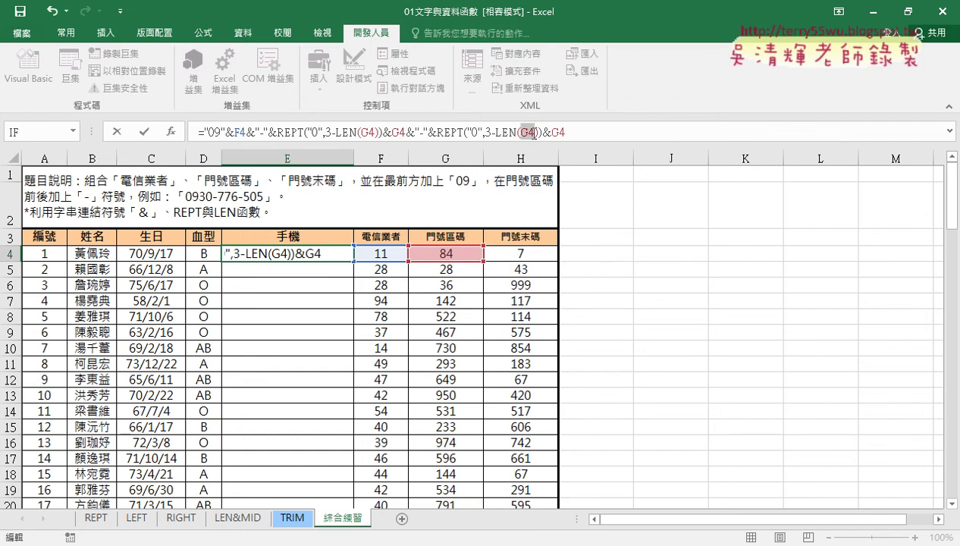
pyautogui.click(521, 253)
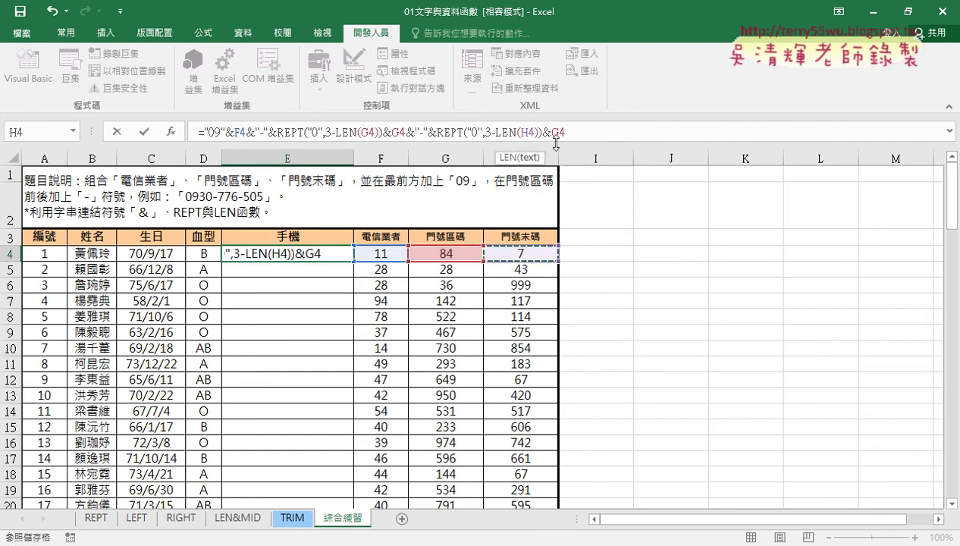
pyautogui.moveTo(552, 134); pyautogui.dragTo(565, 133)
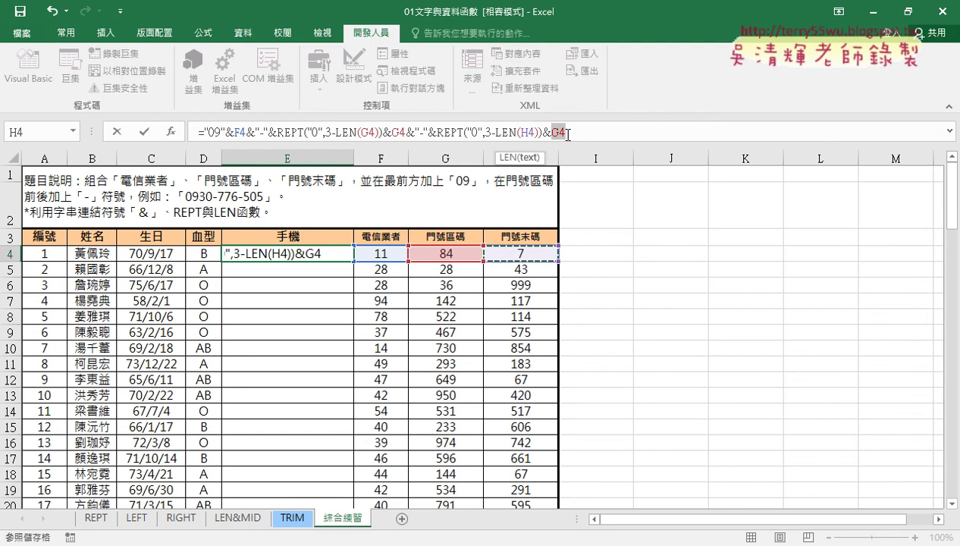
pyautogui.click(533, 257)
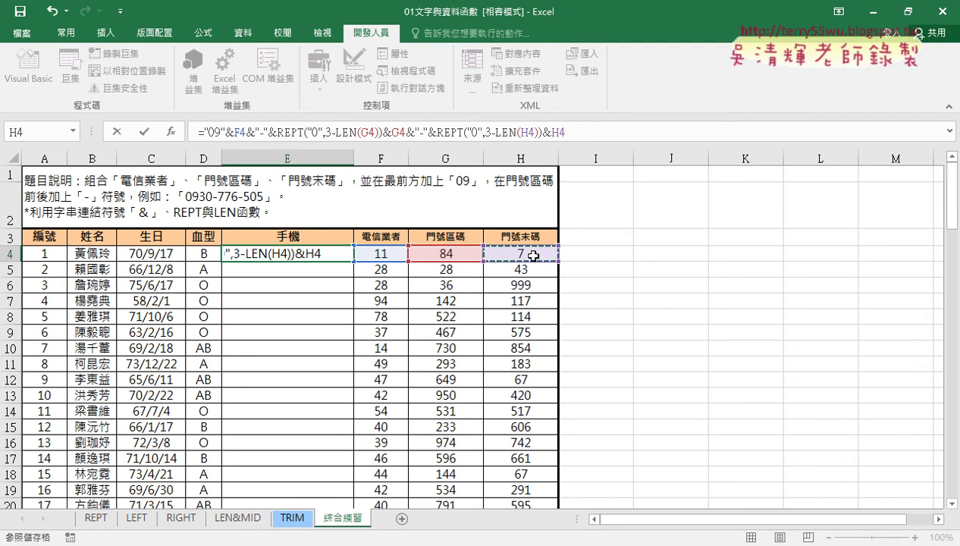
pyautogui.click(145, 132)
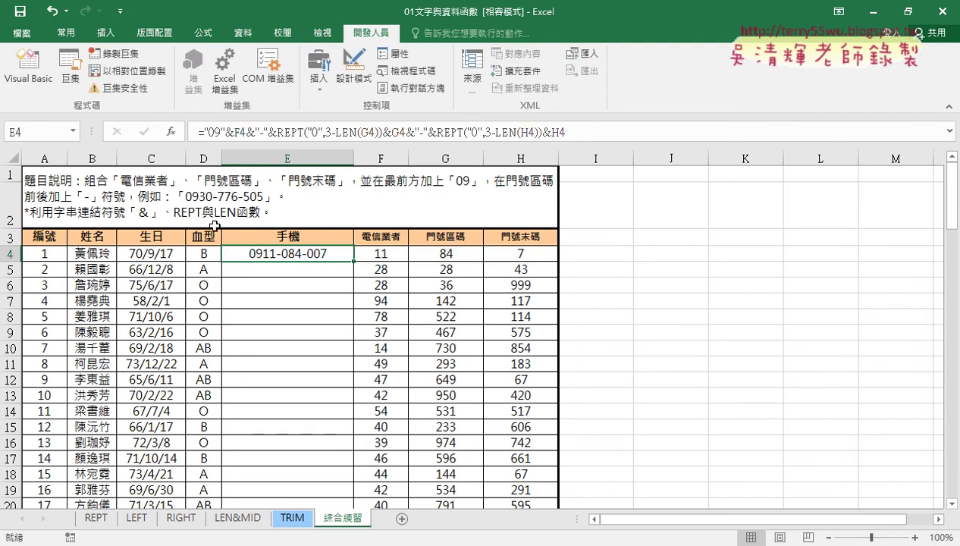
pyautogui.doubleClick(355, 260)
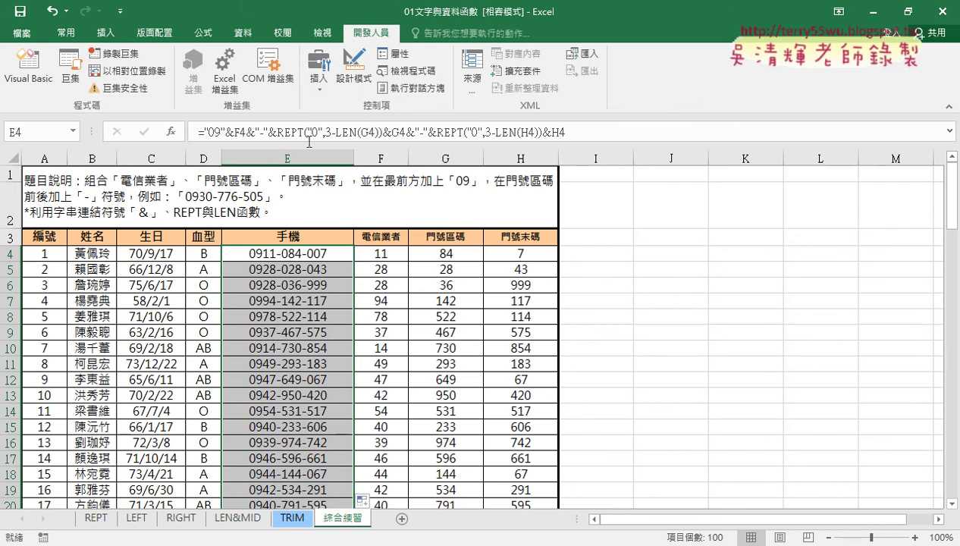
pyautogui.click(279, 133)
pyautogui.moveTo(279, 132); pyautogui.dragTo(305, 130)
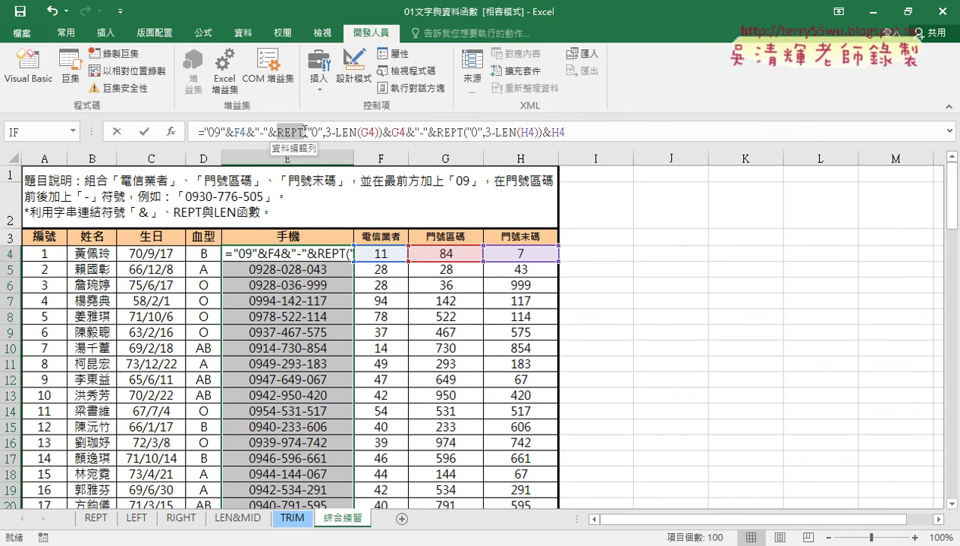
pyautogui.press('Return')
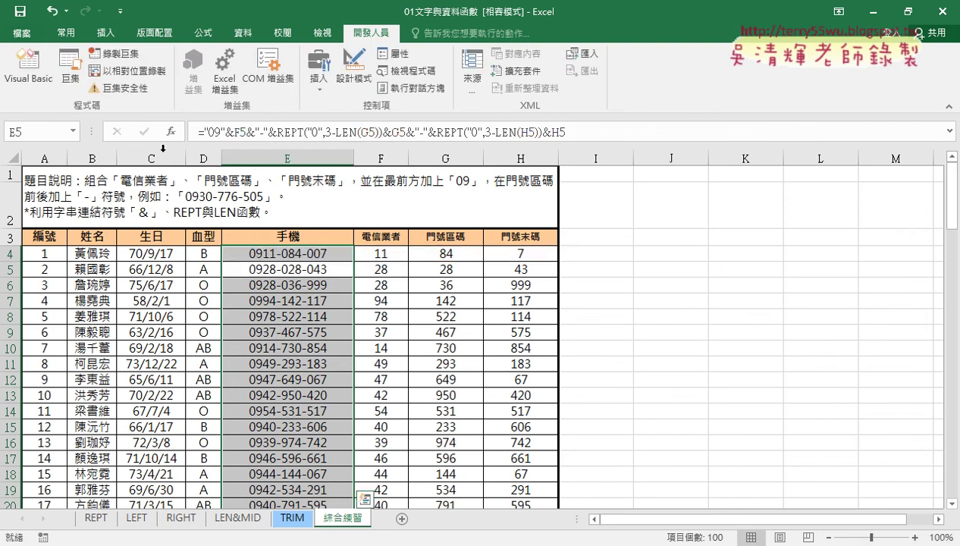
pyautogui.click(304, 251)
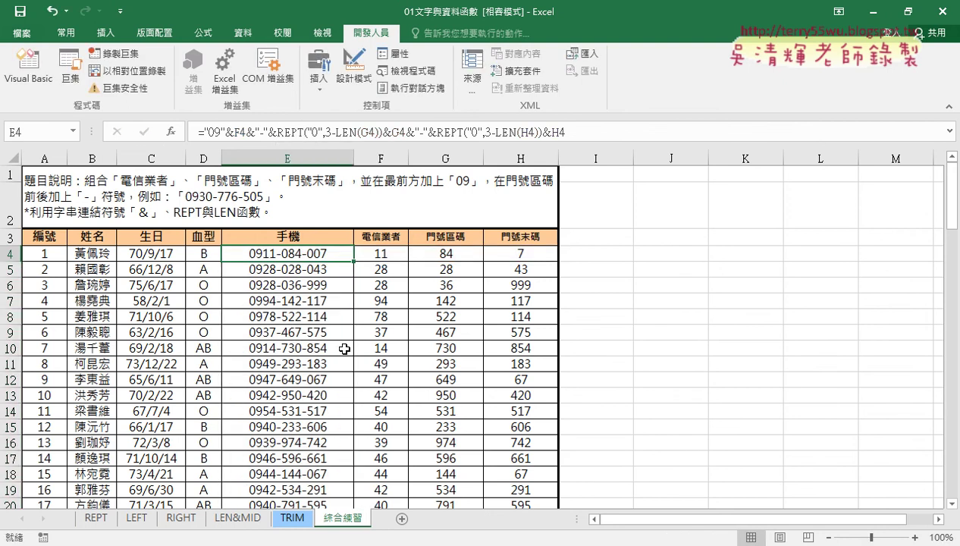
pyautogui.moveTo(354, 260)
pyautogui.mouseDown()
pyautogui.moveTo(353, 271)
pyautogui.moveTo(343, 265)
pyautogui.mouseUp()
pyautogui.doubleClick(354, 261)
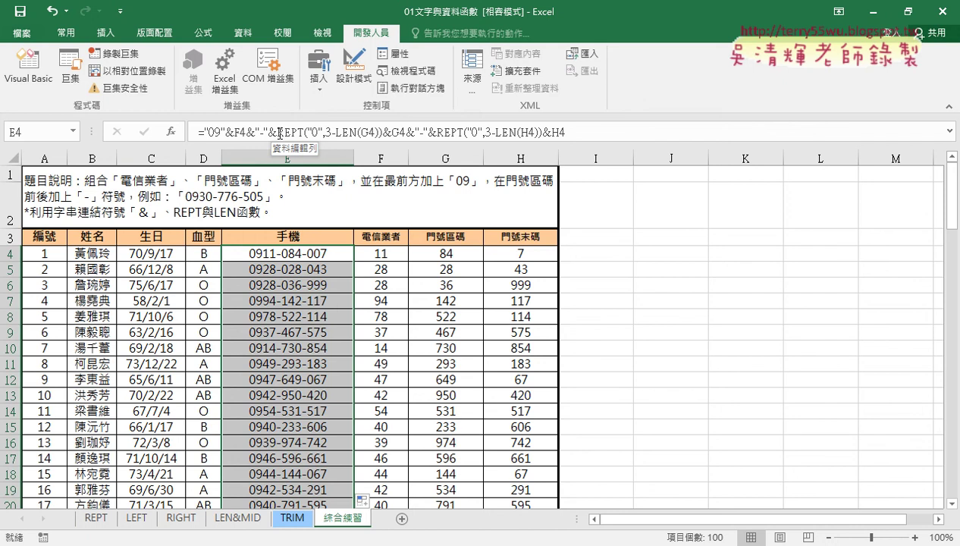
pyautogui.click(461, 255)
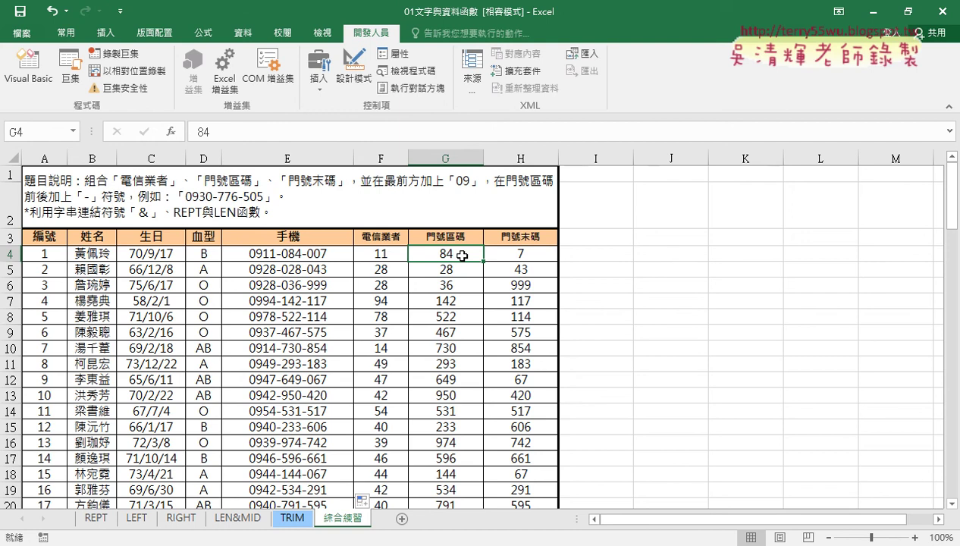
pyautogui.click(584, 256)
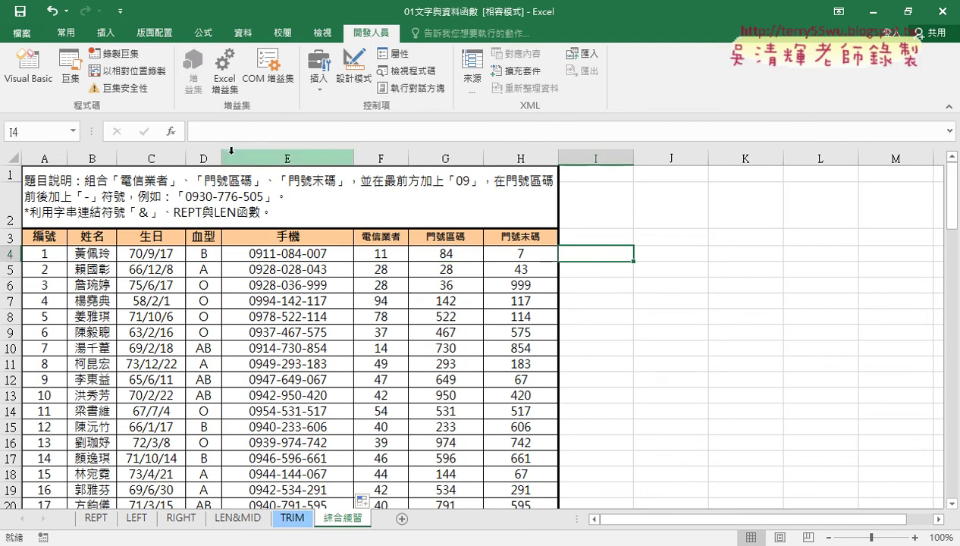
pyautogui.click(170, 134)
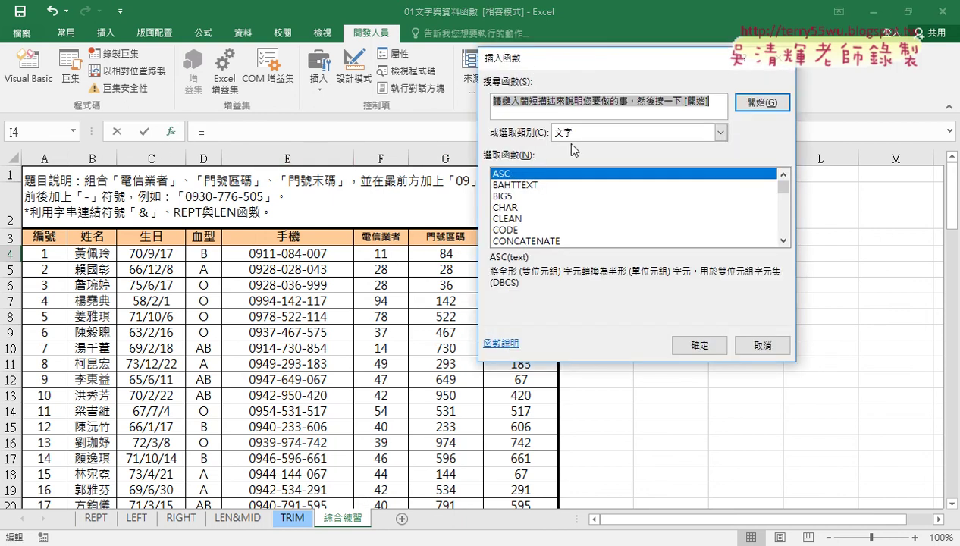
pyautogui.moveTo(783, 187); pyautogui.dragTo(786, 229)
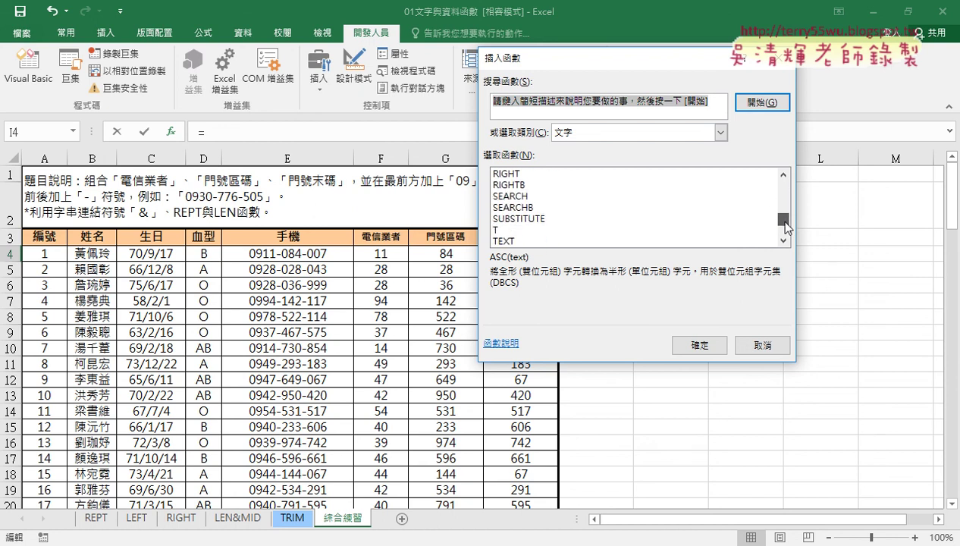
pyautogui.click(512, 219)
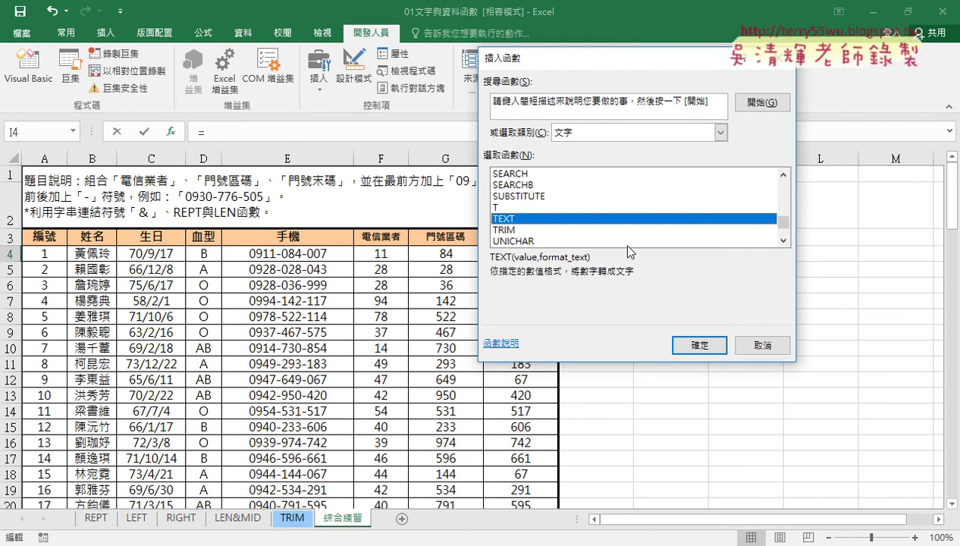
# - Select the code cells G4:H4 and bring up their right-click menu
pyautogui.click(761, 345)
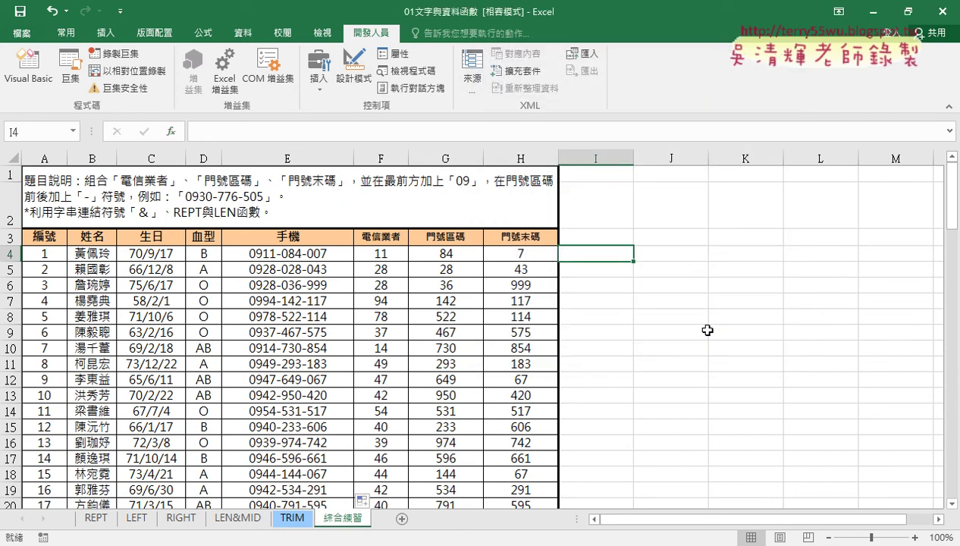
pyautogui.click(445, 253)
pyautogui.moveTo(445, 253); pyautogui.dragTo(507, 253)
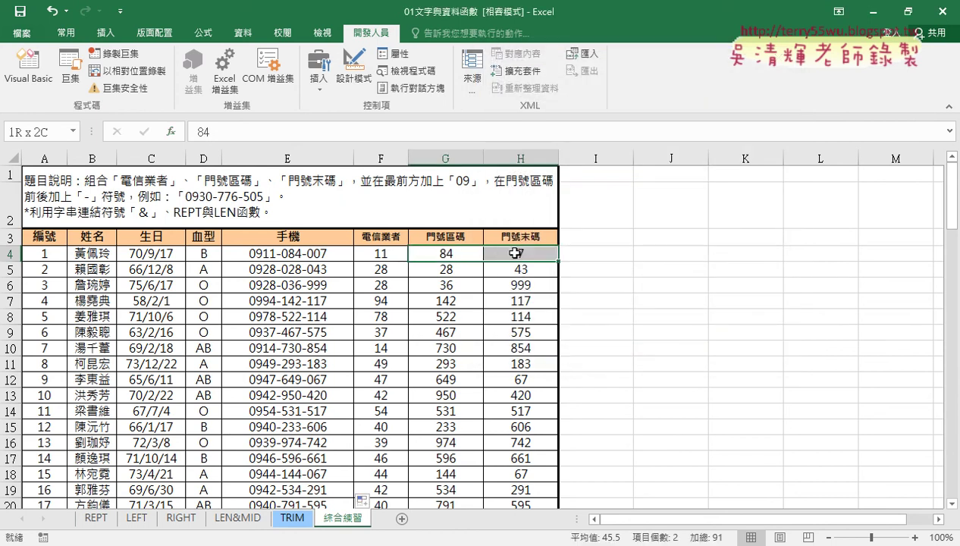
pyautogui.moveTo(439, 253); pyautogui.dragTo(526, 254)
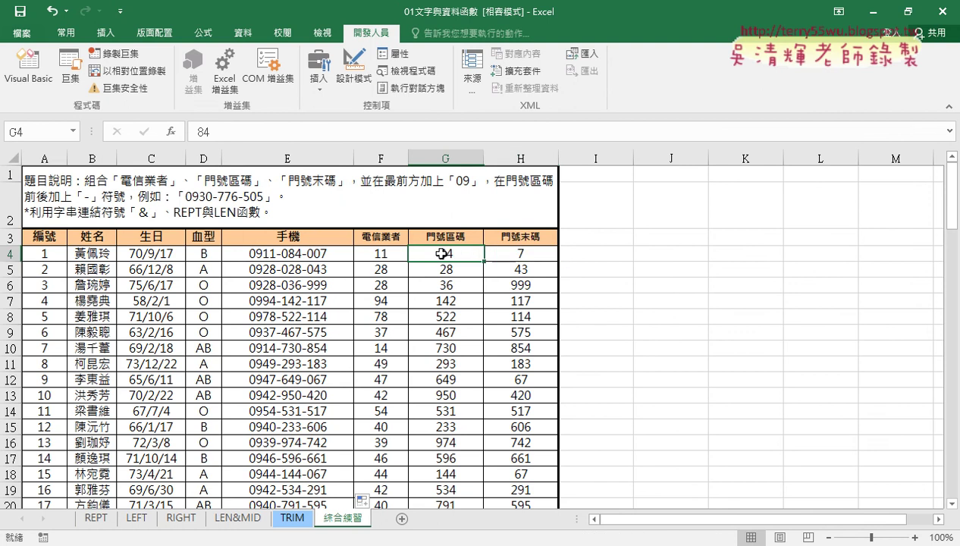
pyautogui.moveTo(437, 253); pyautogui.dragTo(529, 253)
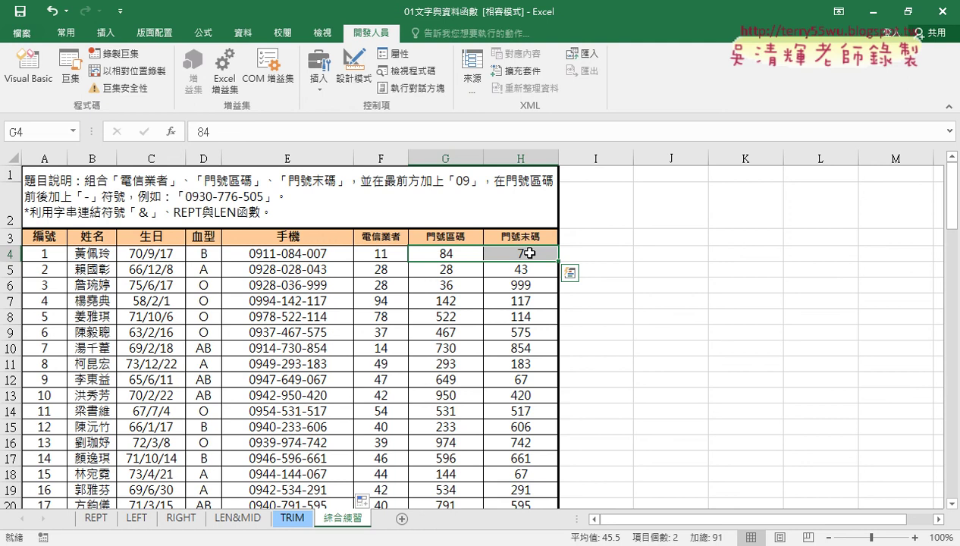
pyautogui.rightClick(460, 251)
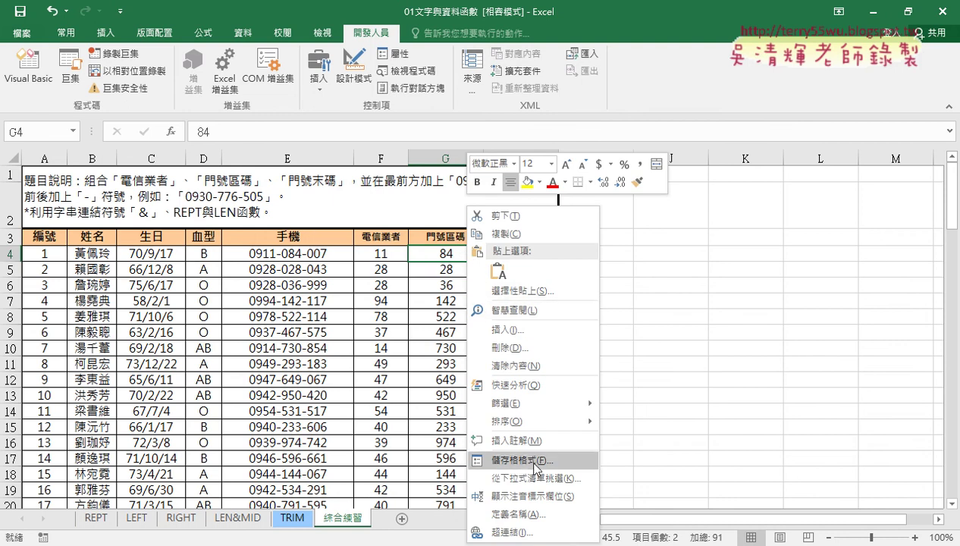
pyautogui.moveTo(539, 474); pyautogui.dragTo(580, 457)
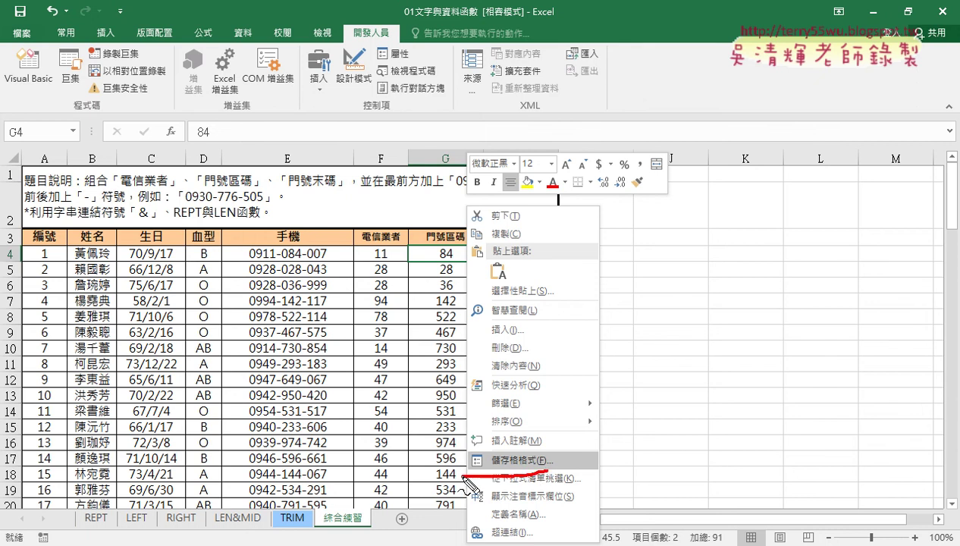
pyautogui.moveTo(402, 382); pyautogui.dragTo(394, 394)
pyautogui.moveTo(455, 288)
pyautogui.mouseDown()
pyautogui.moveTo(476, 446)
pyautogui.moveTo(480, 415)
pyautogui.mouseUp()
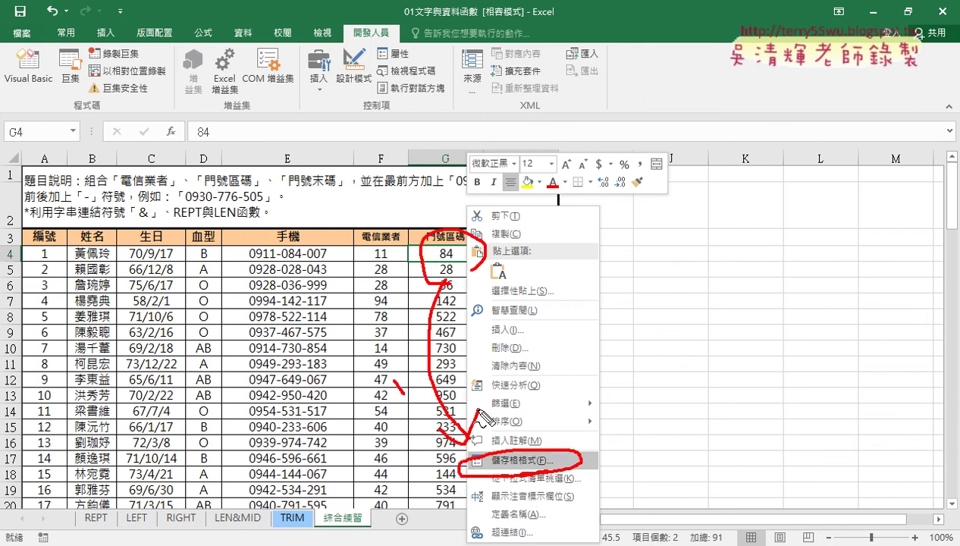
pyautogui.press('Escape')
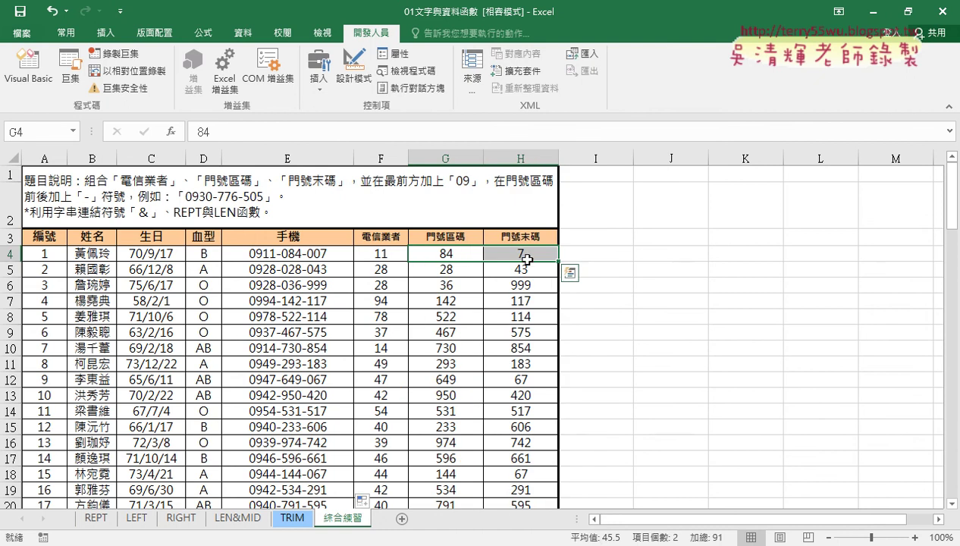
pyautogui.rightClick(529, 254)
# - In Format Cells, replace G/通用格式 with the custom code 000 for G4:H4
pyautogui.click(553, 459)
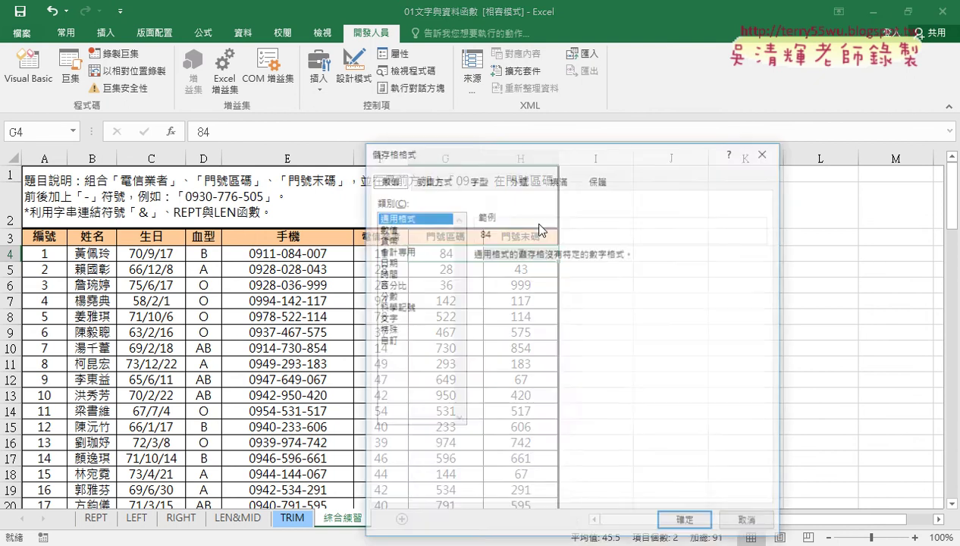
pyautogui.moveTo(510, 158); pyautogui.dragTo(589, 100)
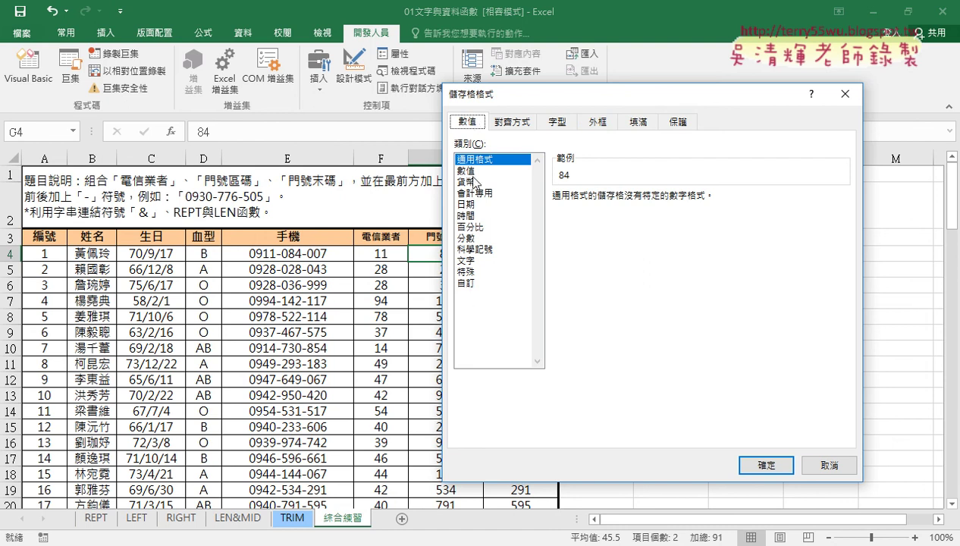
pyautogui.click(468, 283)
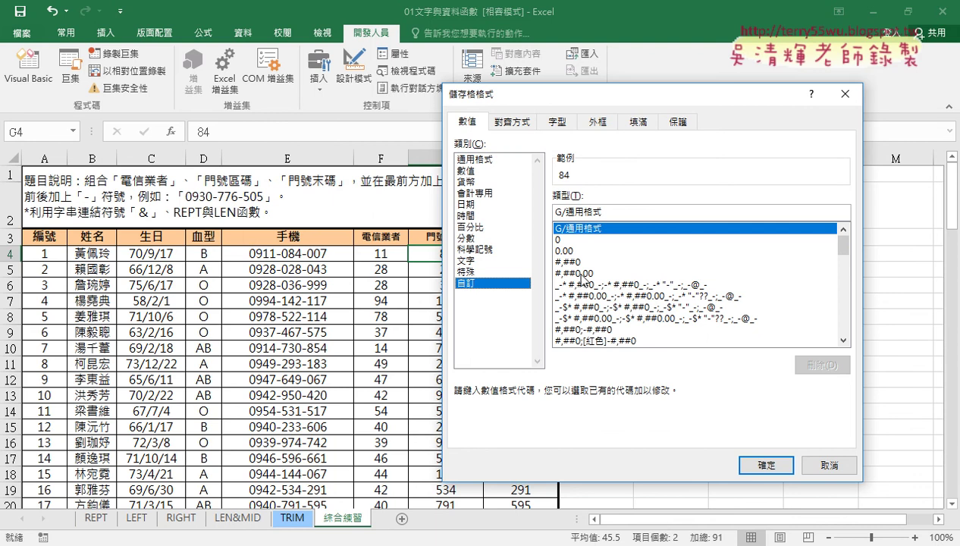
pyautogui.moveTo(843, 253); pyautogui.dragTo(843, 244)
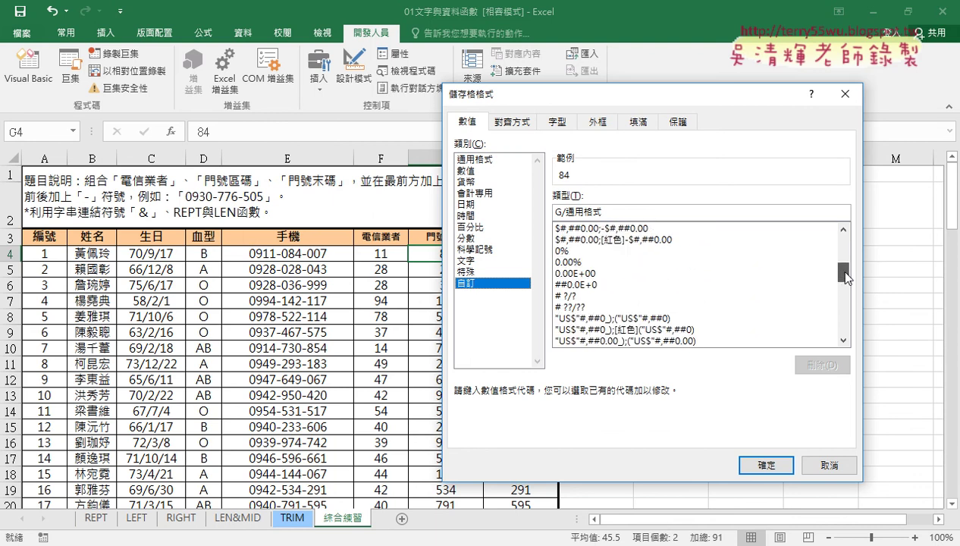
pyautogui.moveTo(602, 211); pyautogui.dragTo(503, 209)
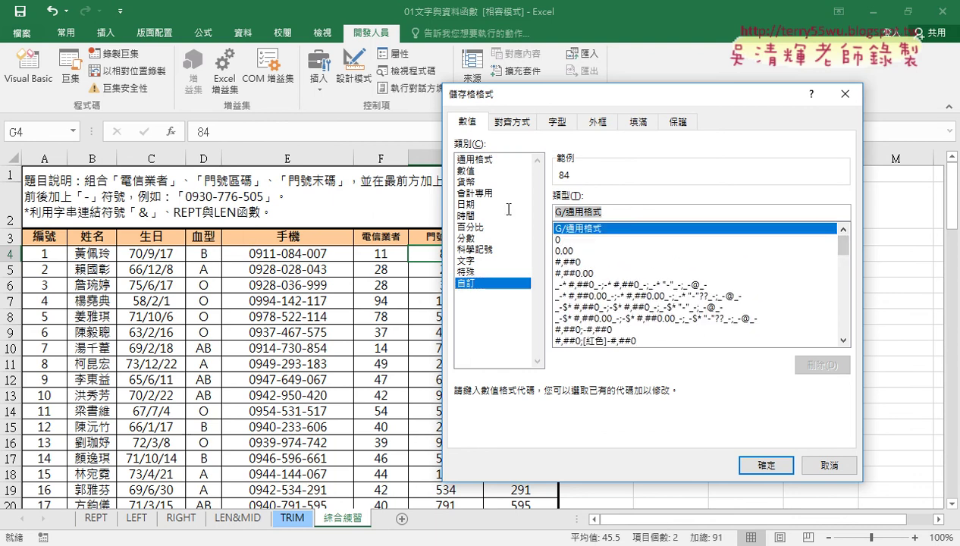
pyautogui.write('0')
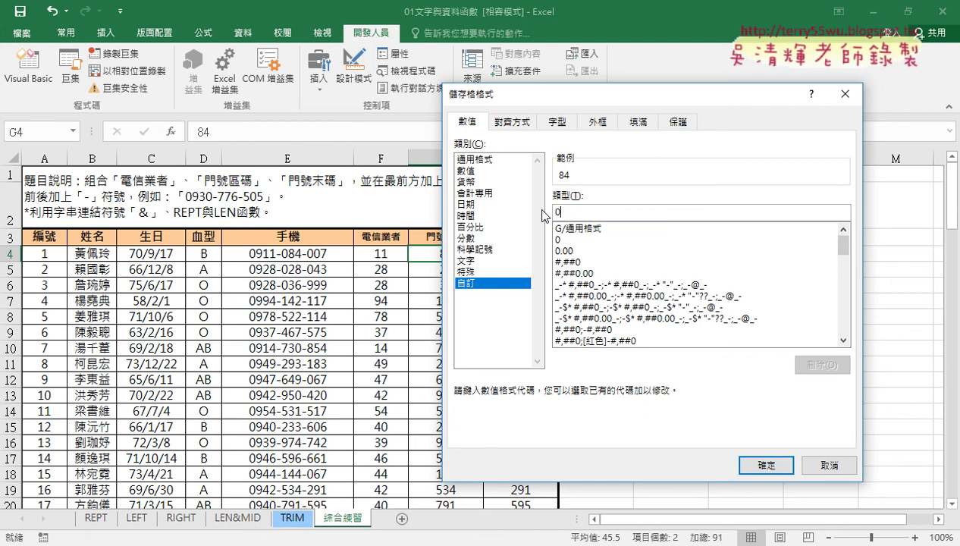
pyautogui.write('00')
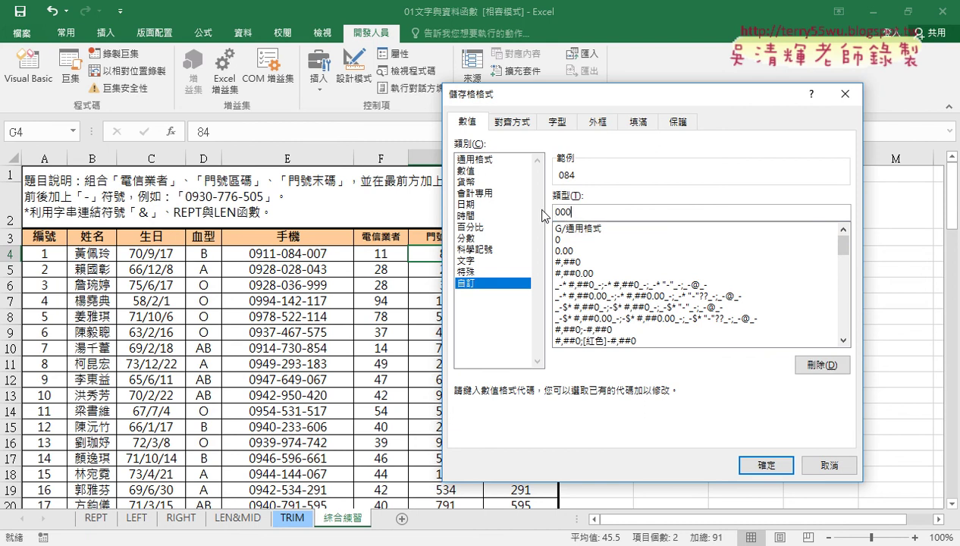
pyautogui.click(768, 464)
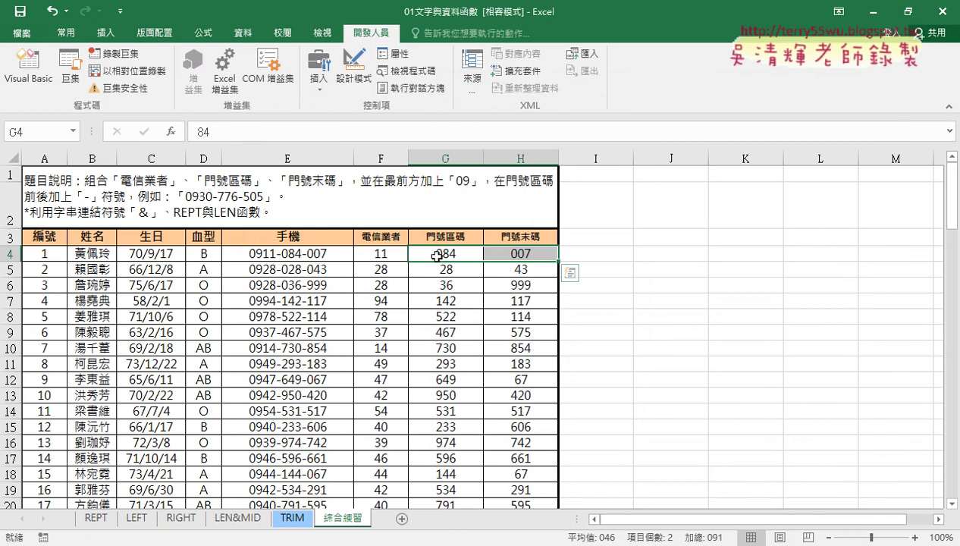
pyautogui.click(527, 255)
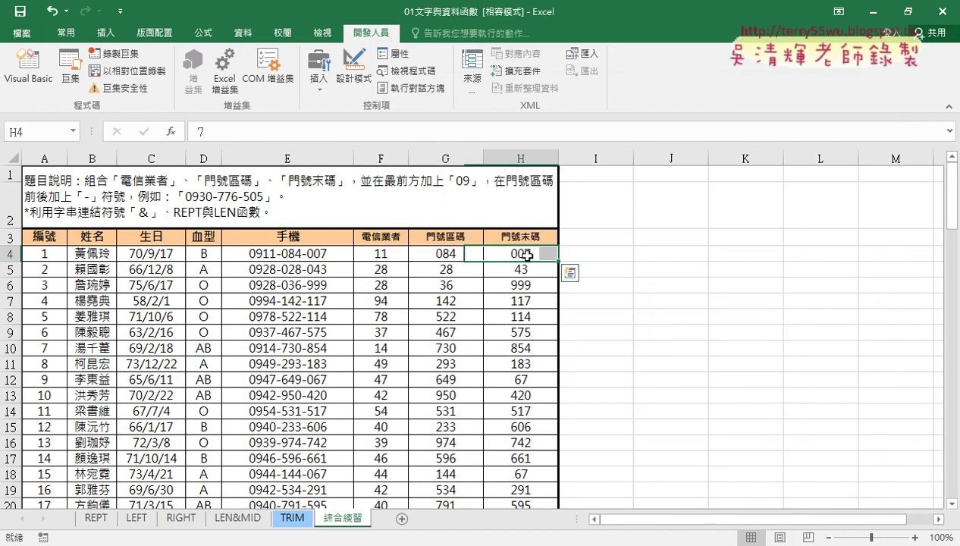
pyautogui.moveTo(446, 253); pyautogui.dragTo(527, 256)
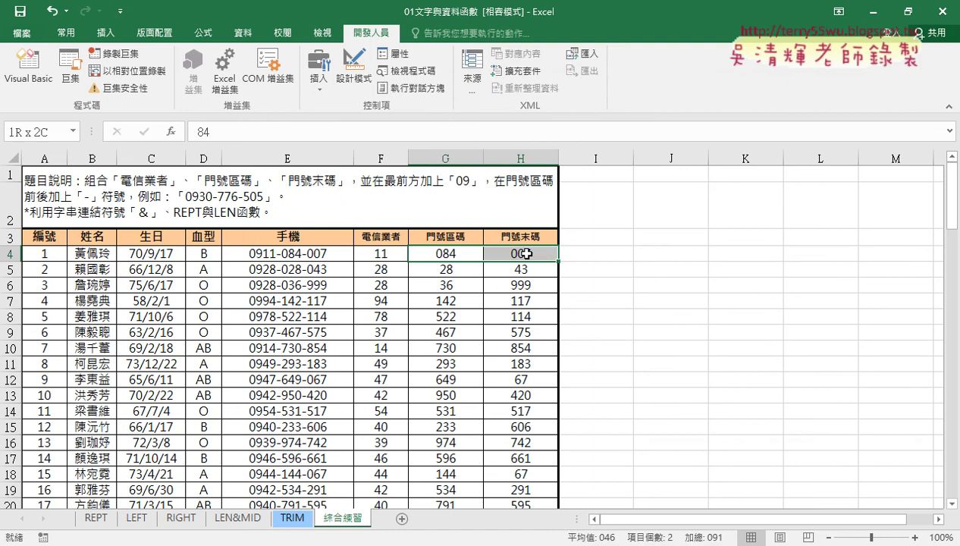
pyautogui.rightClick(529, 259)
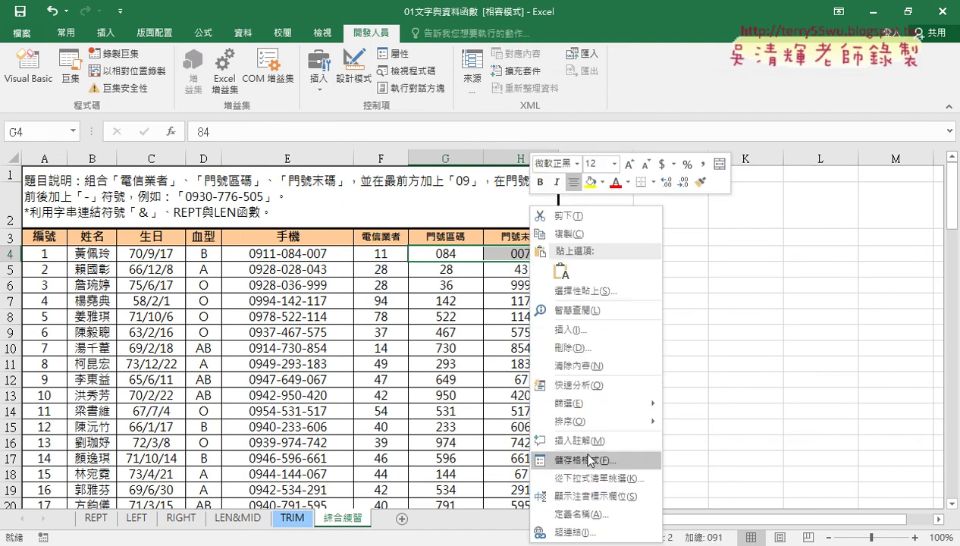
pyautogui.click(452, 251)
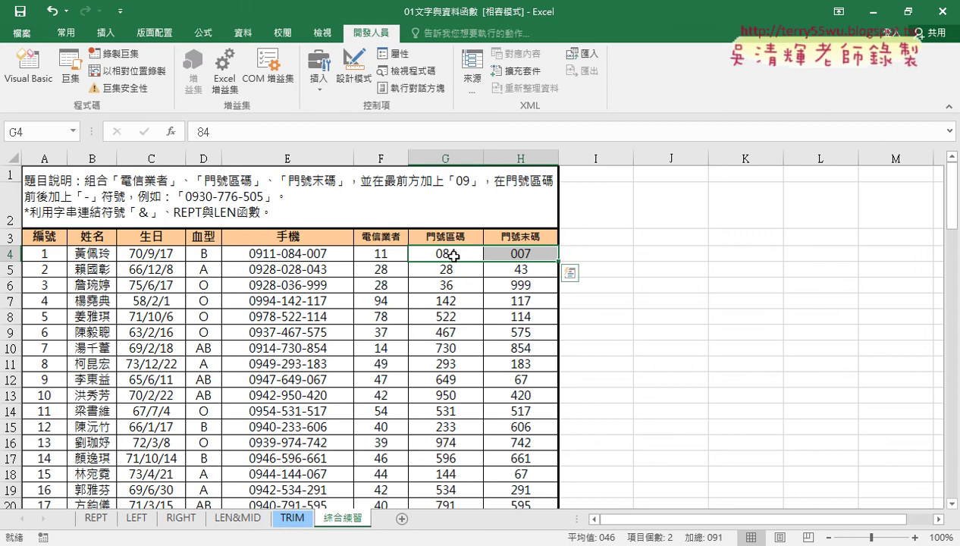
pyautogui.click(453, 254)
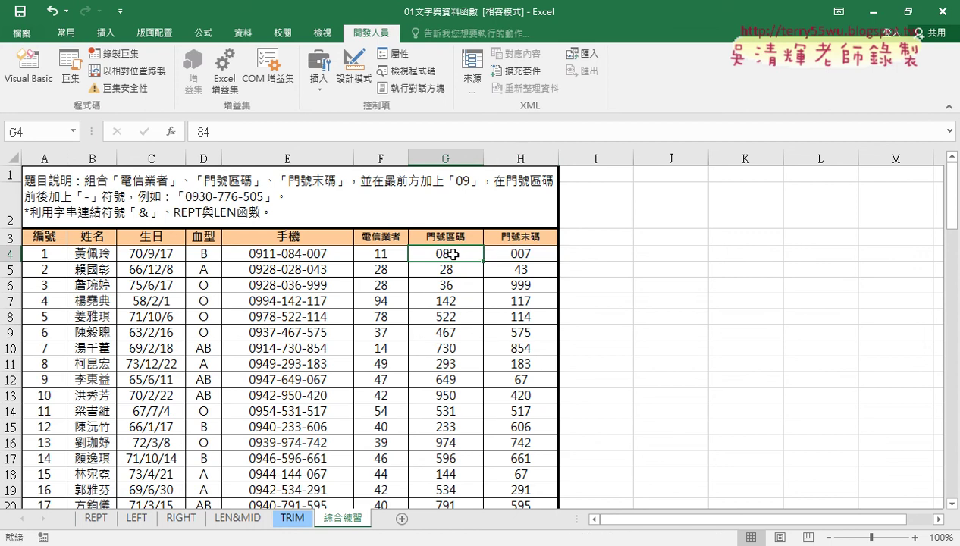
pyautogui.moveTo(459, 244); pyautogui.dragTo(467, 245)
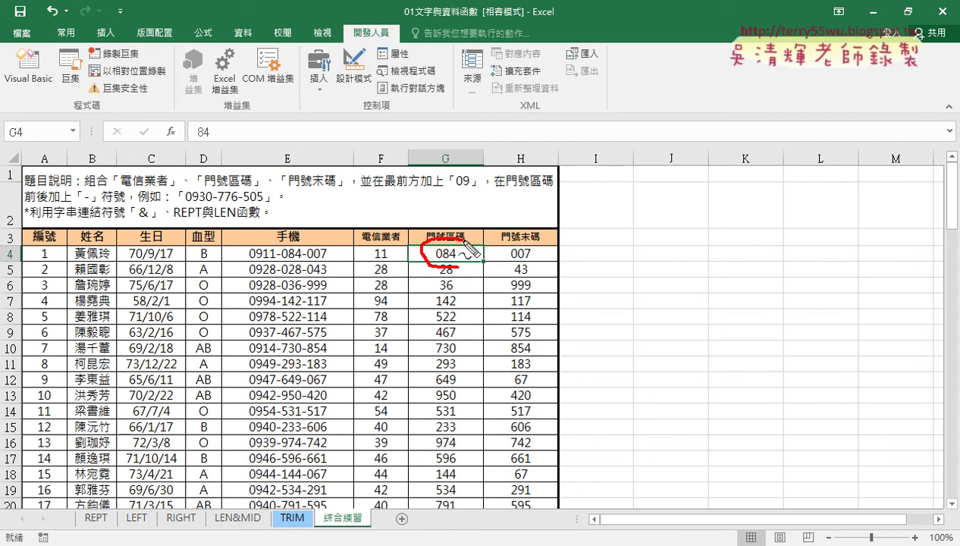
pyautogui.moveTo(206, 116); pyautogui.dragTo(224, 121)
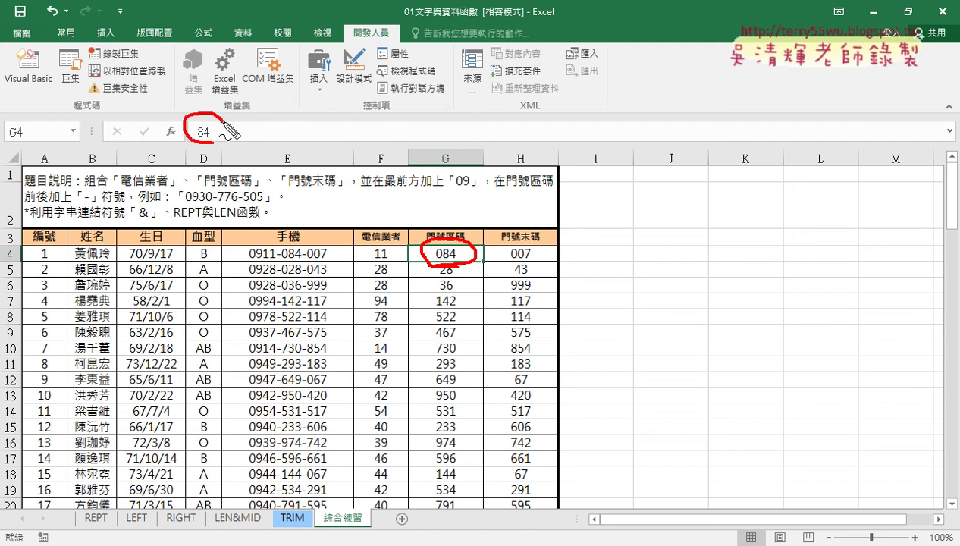
pyautogui.moveTo(426, 258)
pyautogui.mouseDown()
pyautogui.moveTo(327, 213)
pyautogui.moveTo(232, 143)
pyautogui.moveTo(266, 158)
pyautogui.mouseUp()
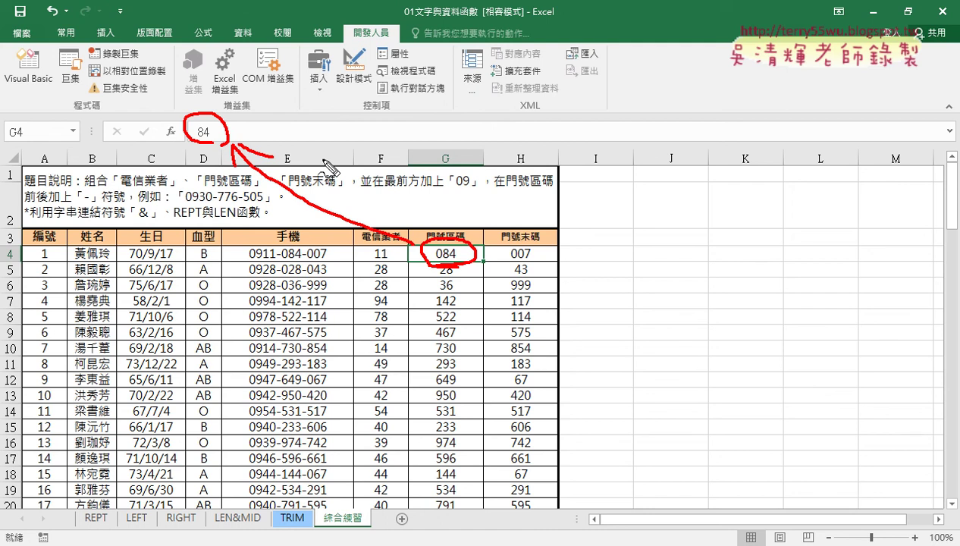
pyautogui.press('Escape')
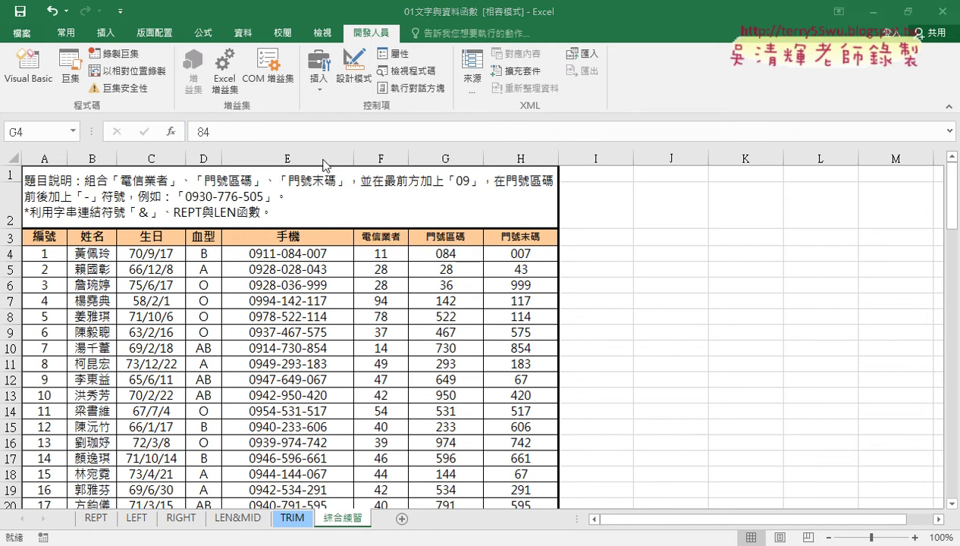
pyautogui.click(312, 254)
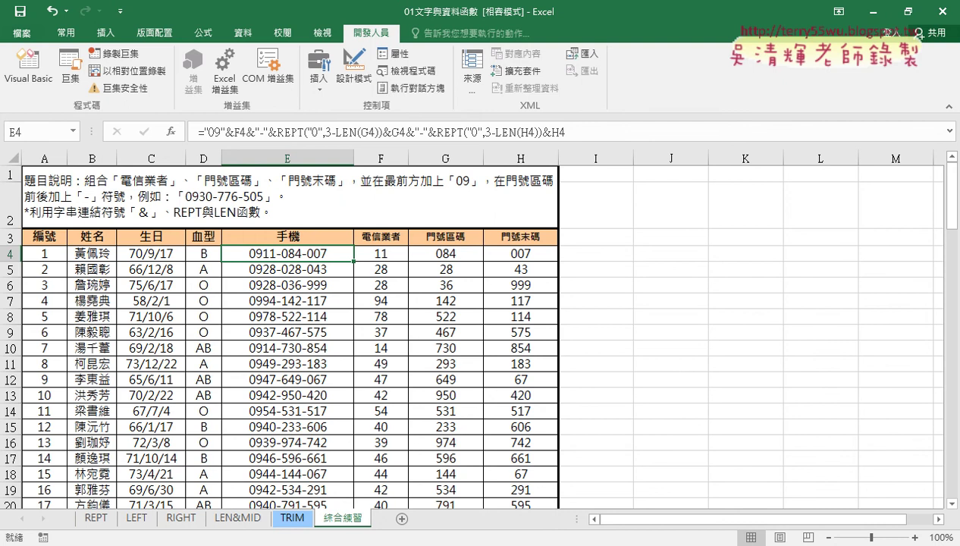
pyautogui.hotkey('alt', 'Tab')
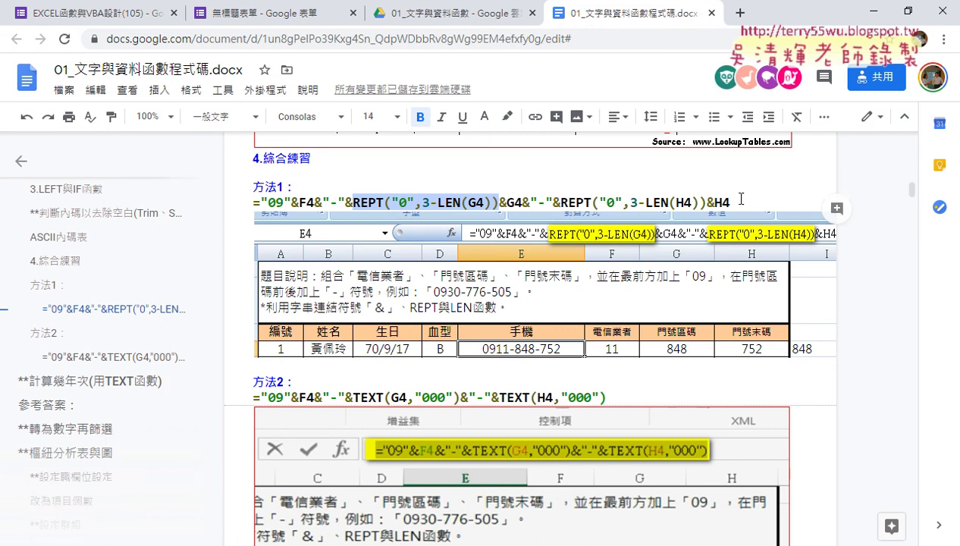
# - Highlight the H4 zero-padding REPT part of Method 1's formula in the notes
pyautogui.moveTo(729, 201); pyautogui.dragTo(579, 199)
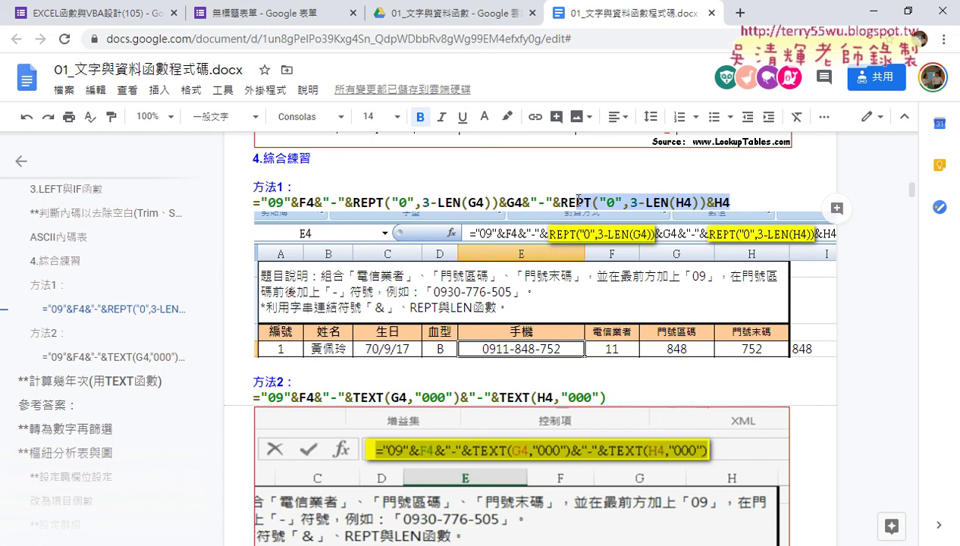